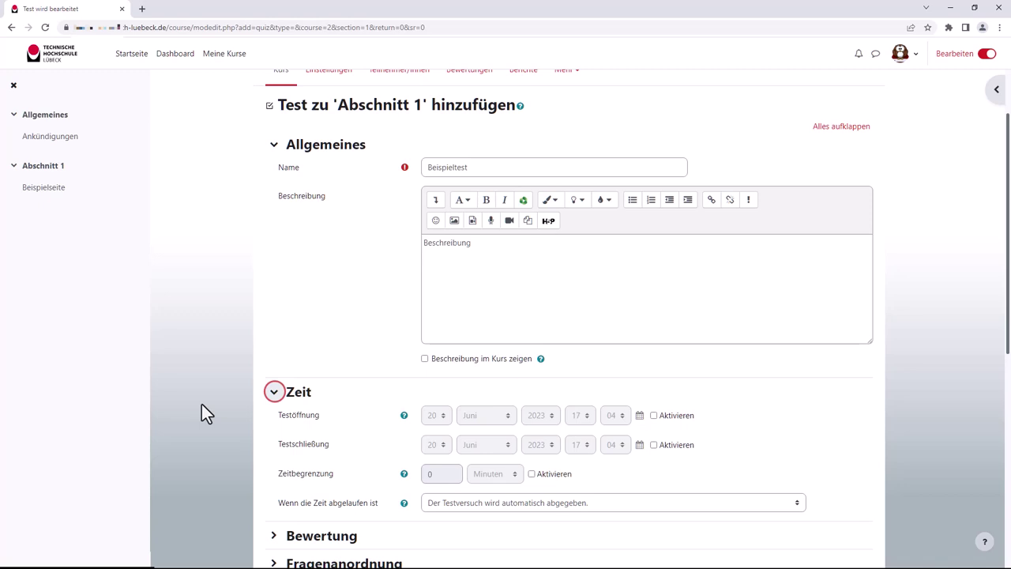
Enable the test's opening and closing dates and set the opening to 20 Juli 2023, 08:00.
click(653, 415)
click(653, 445)
click(485, 415)
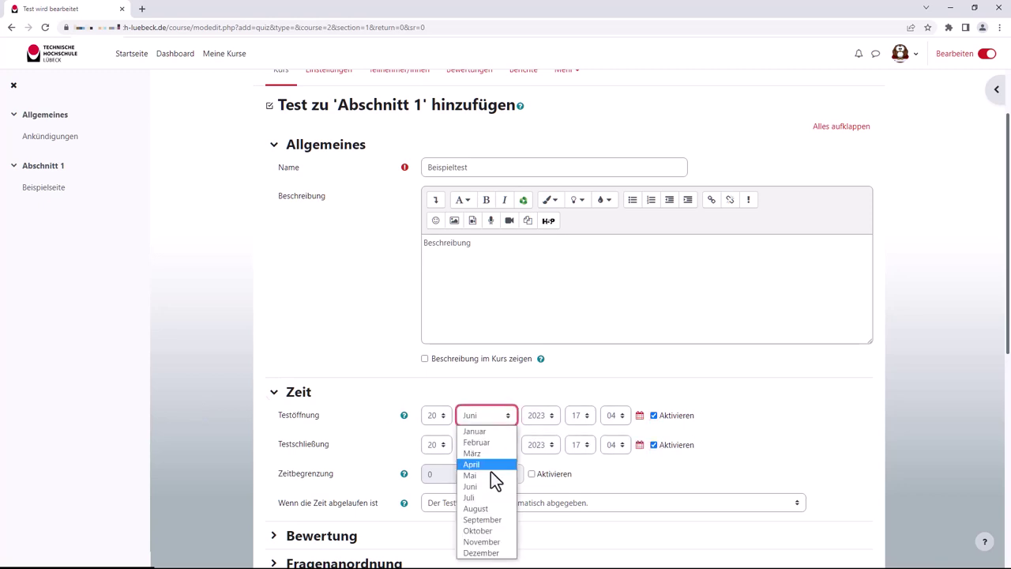
click(484, 495)
click(581, 415)
click(582, 311)
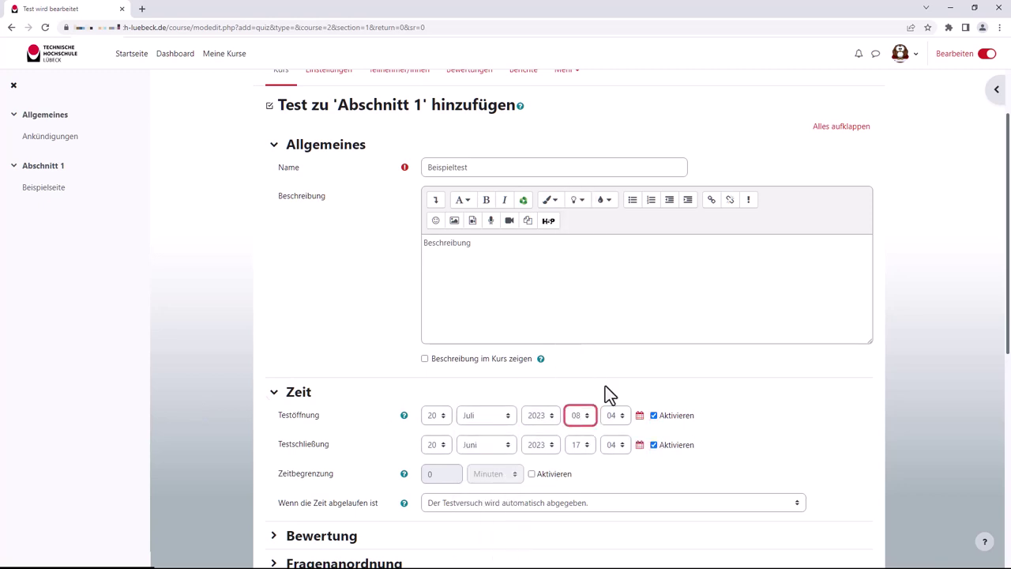
click(616, 415)
click(610, 190)
Set the test's closing date and time to 20 Juli 2023, 18:00.
click(486, 445)
click(480, 372)
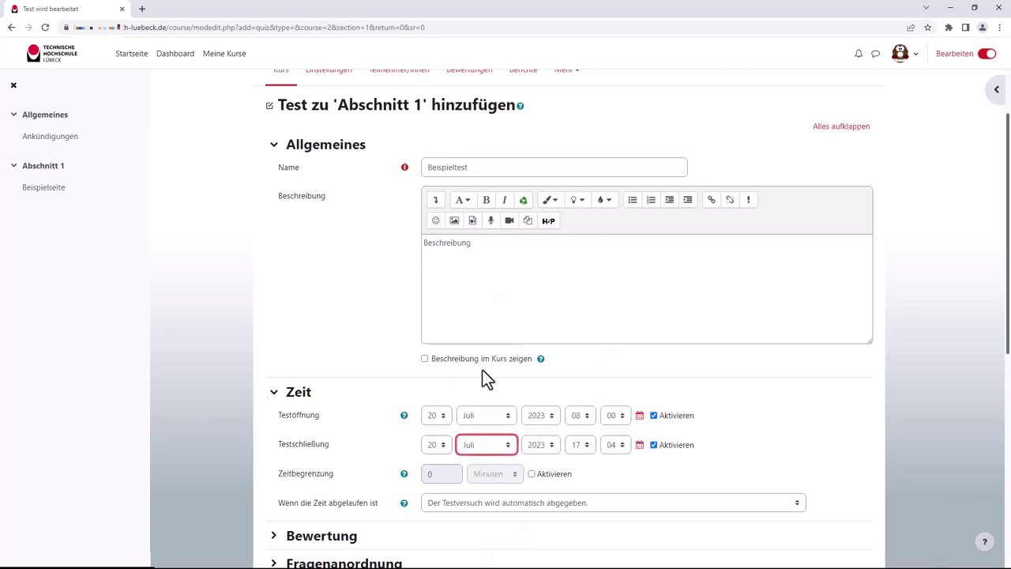
click(579, 445)
click(576, 418)
click(614, 445)
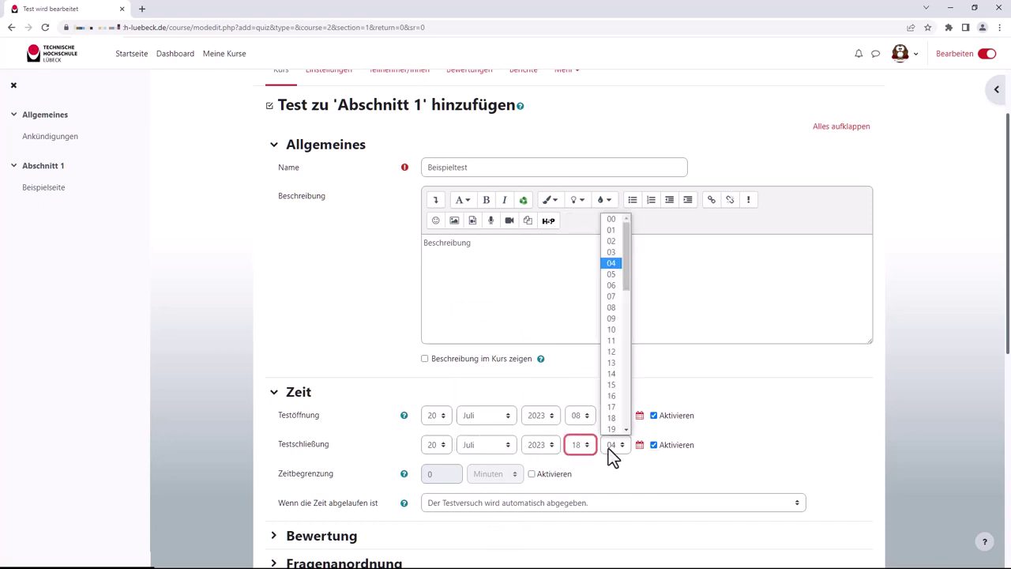
click(610, 221)
Enable the test's time limit and set it to 30 Minuten.
click(531, 473)
click(440, 473)
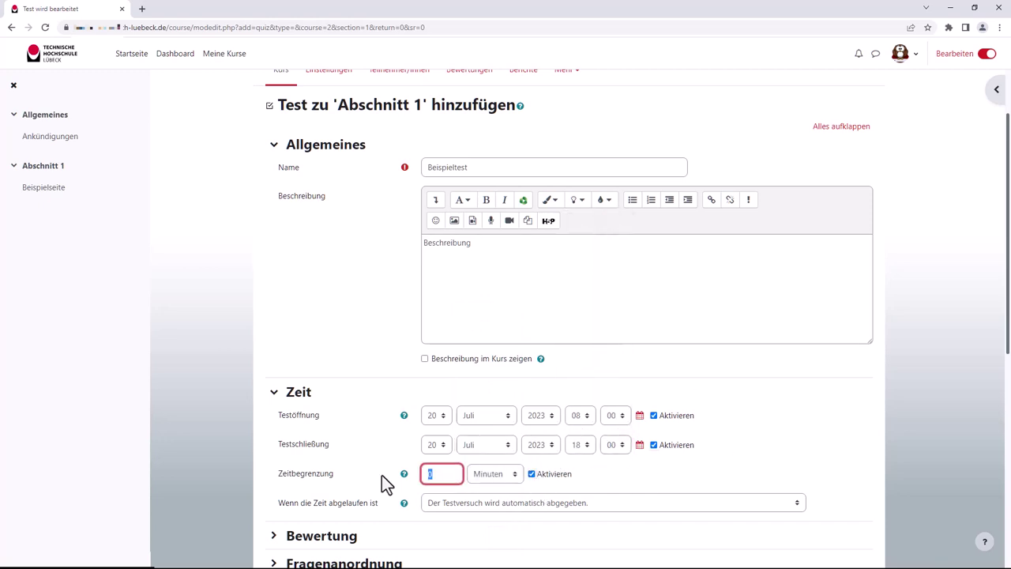
text(30)
click(606, 473)
Look at the available choices for what happens when the test's time has expired.
scroll(341, 492, down, 1)
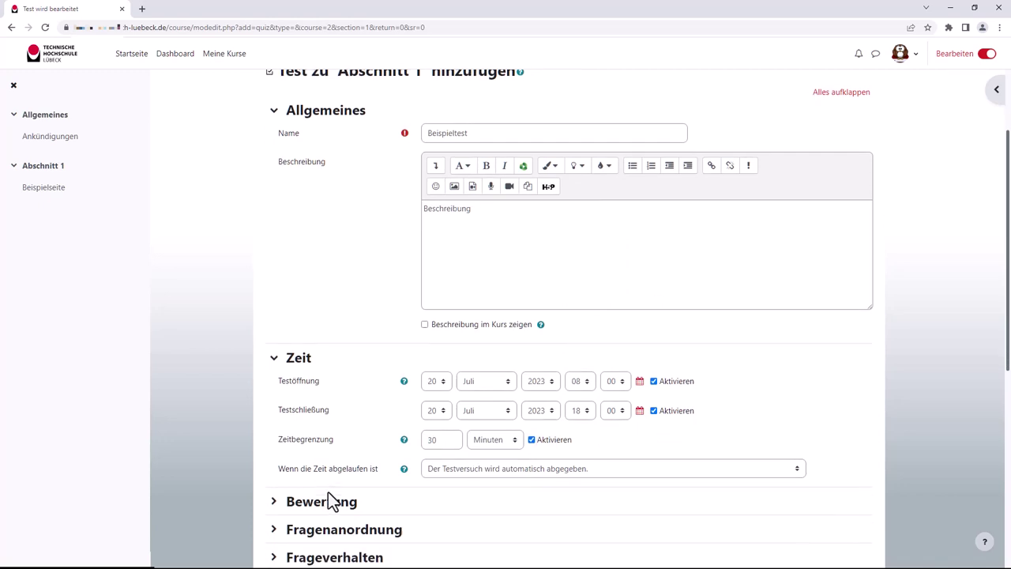
click(688, 471)
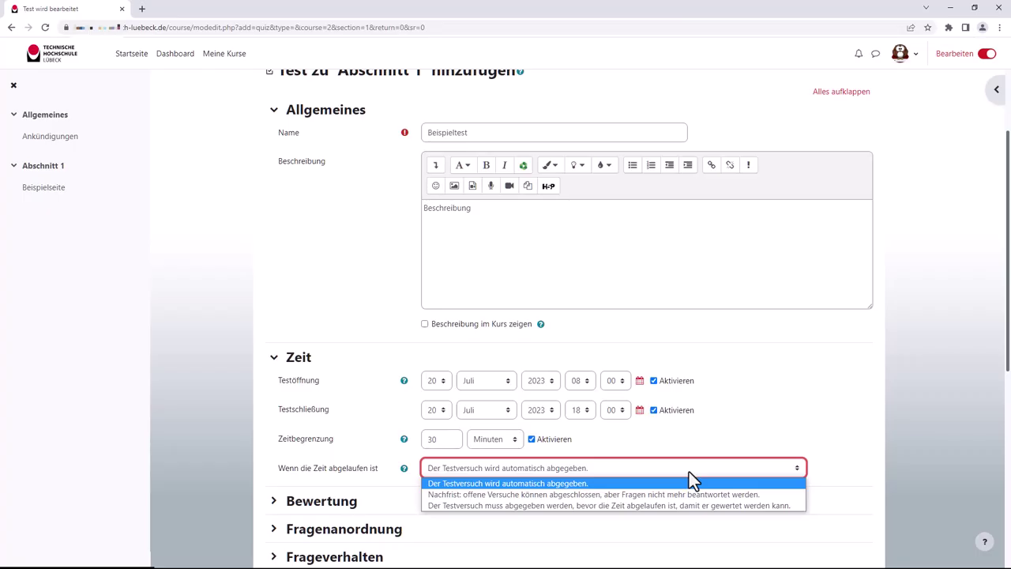
click(689, 471)
scroll(216, 470, down, 1)
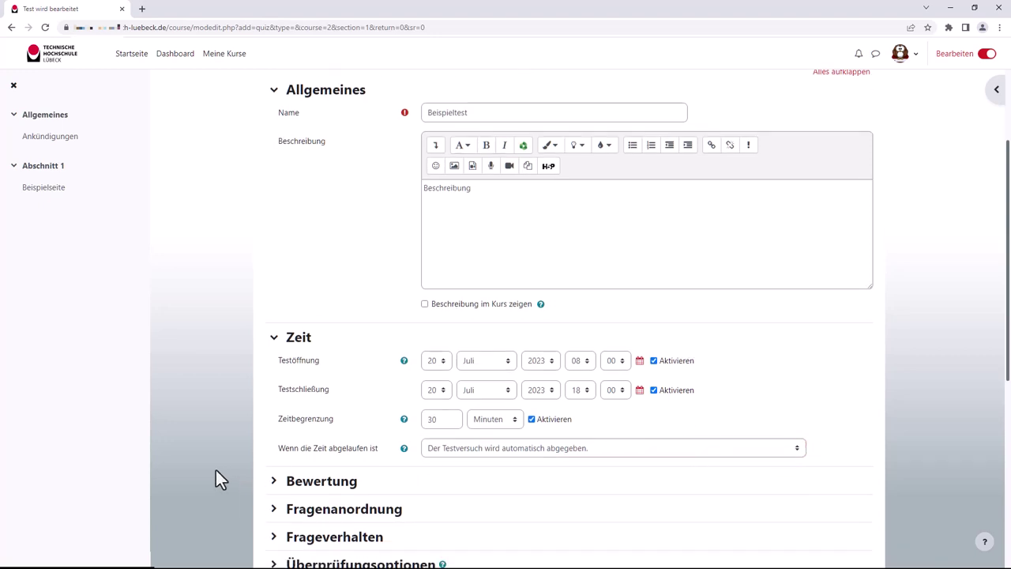
Expand the Bewertung section and review the choices for allowed attempts and grading method.
scroll(215, 470, down, 2)
click(274, 360)
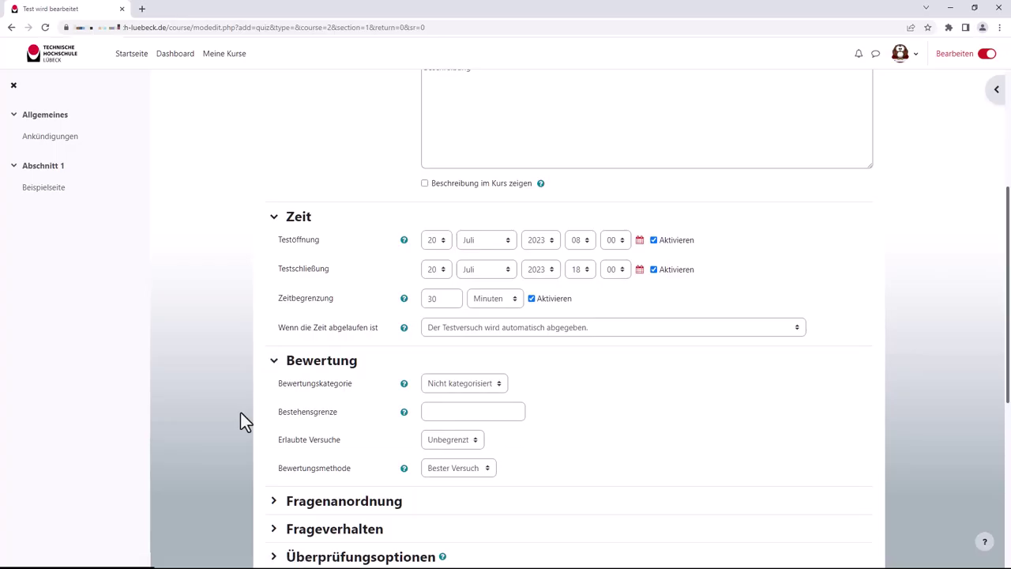
click(474, 438)
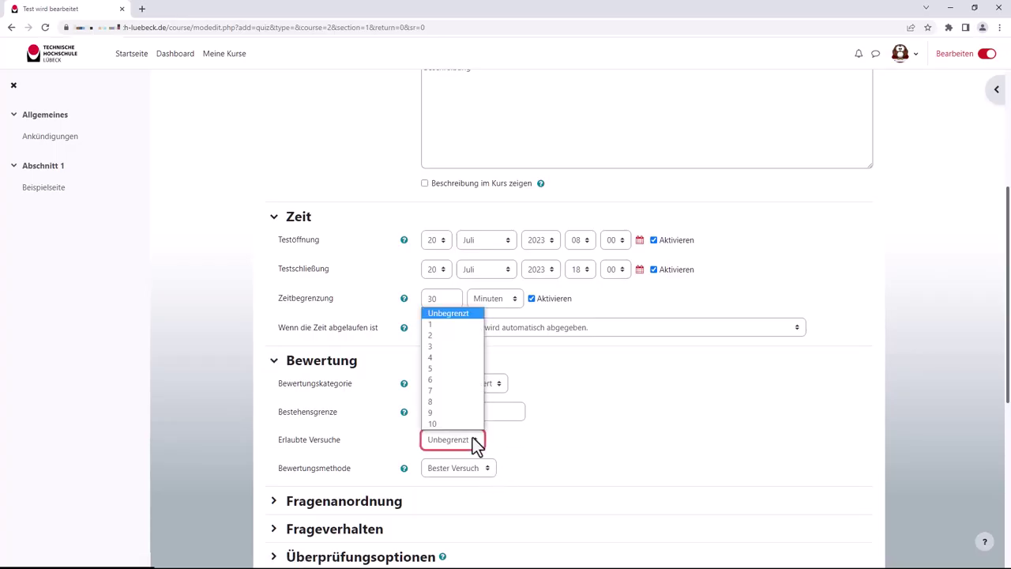
click(472, 437)
click(491, 470)
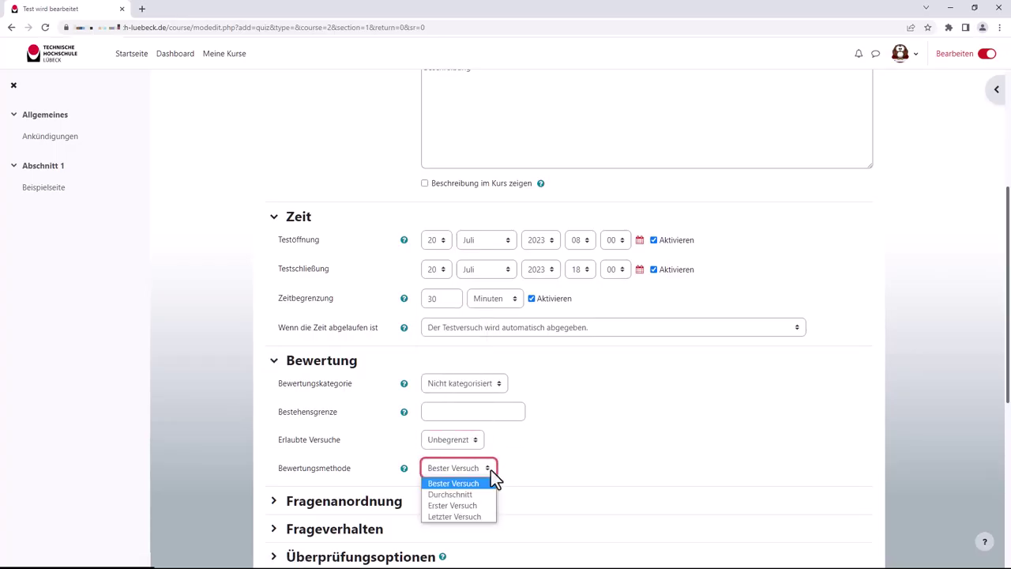
click(490, 470)
click(217, 488)
Expand Fragenanordnung including its additional settings and review the page break and navigation choices.
scroll(225, 475, down, 1)
click(276, 472)
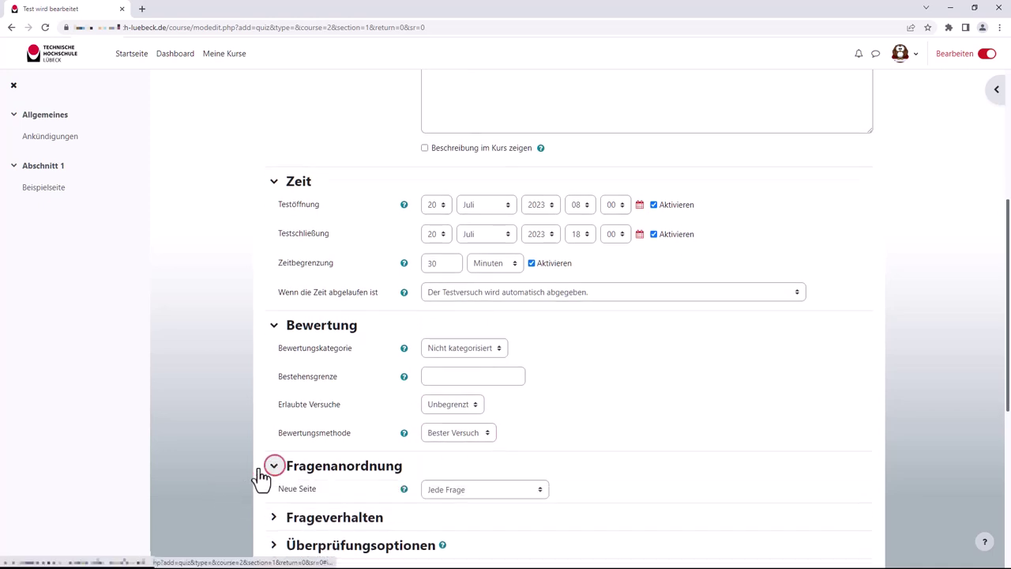
scroll(230, 467, down, 2)
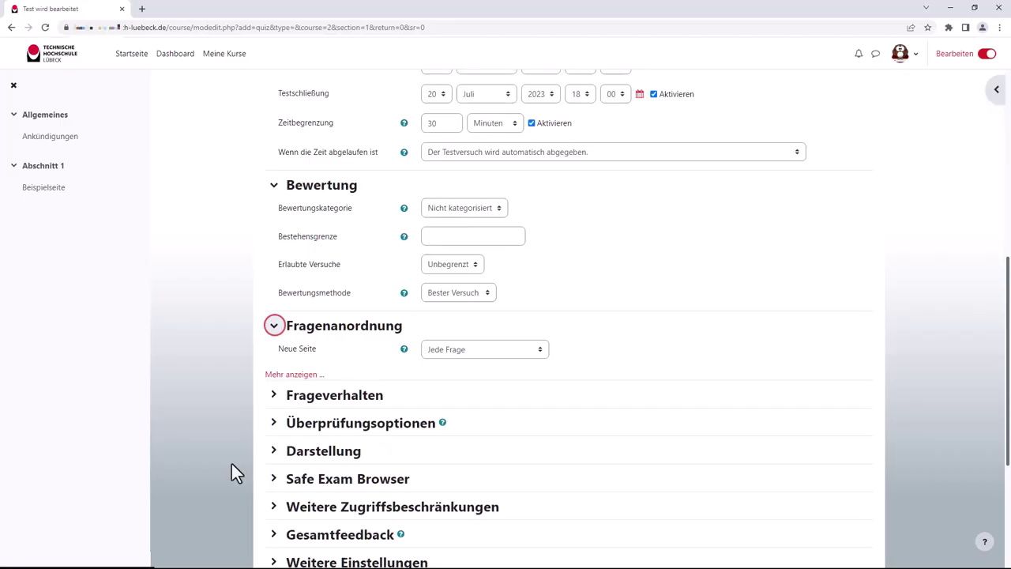
click(495, 351)
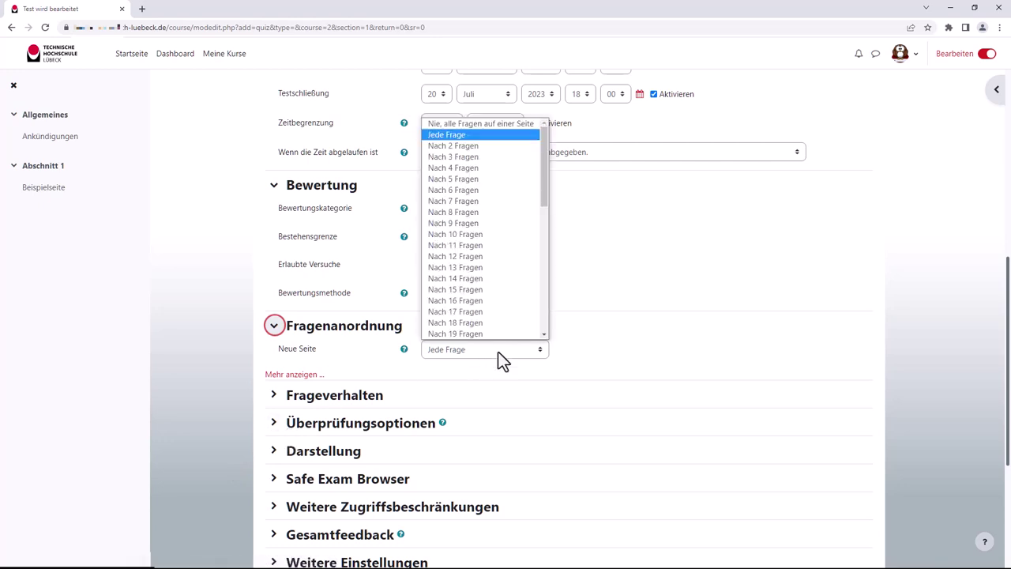
click(498, 353)
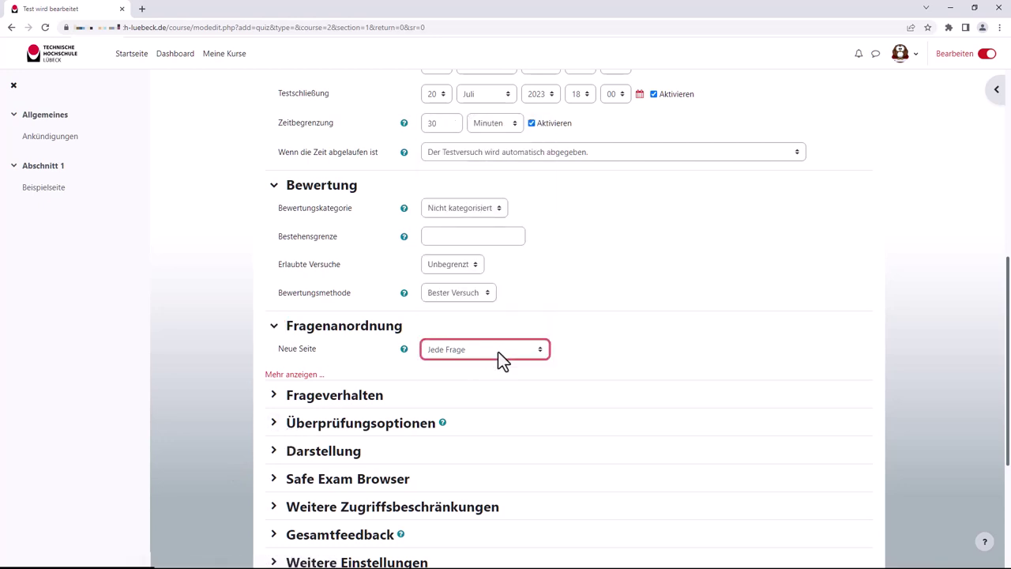
click(300, 376)
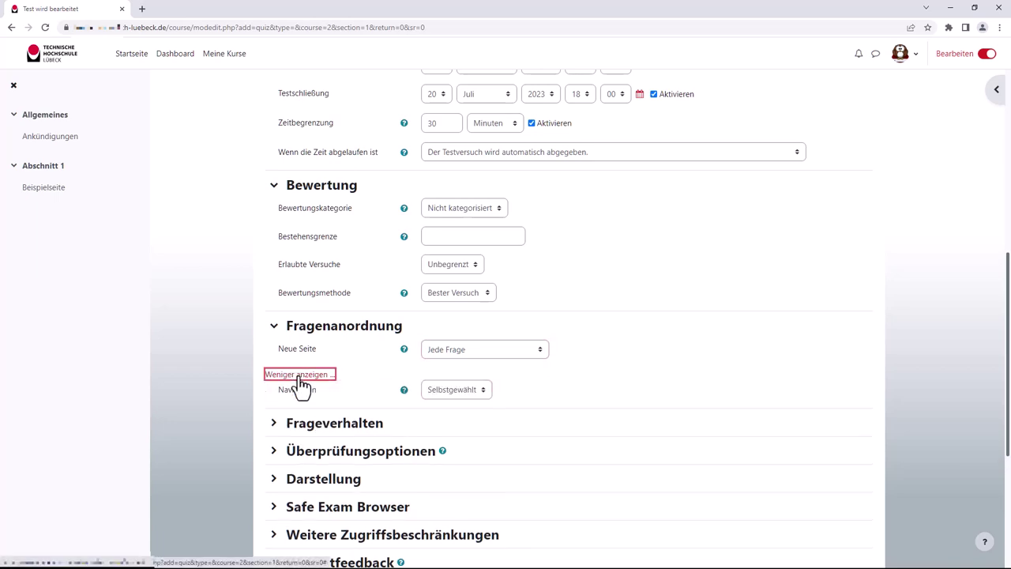
click(486, 393)
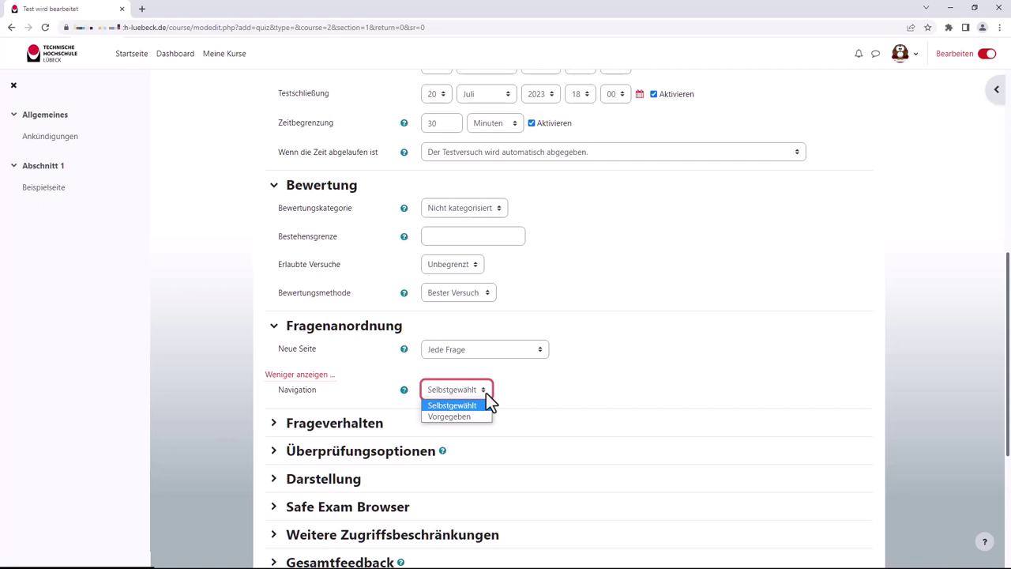
click(486, 393)
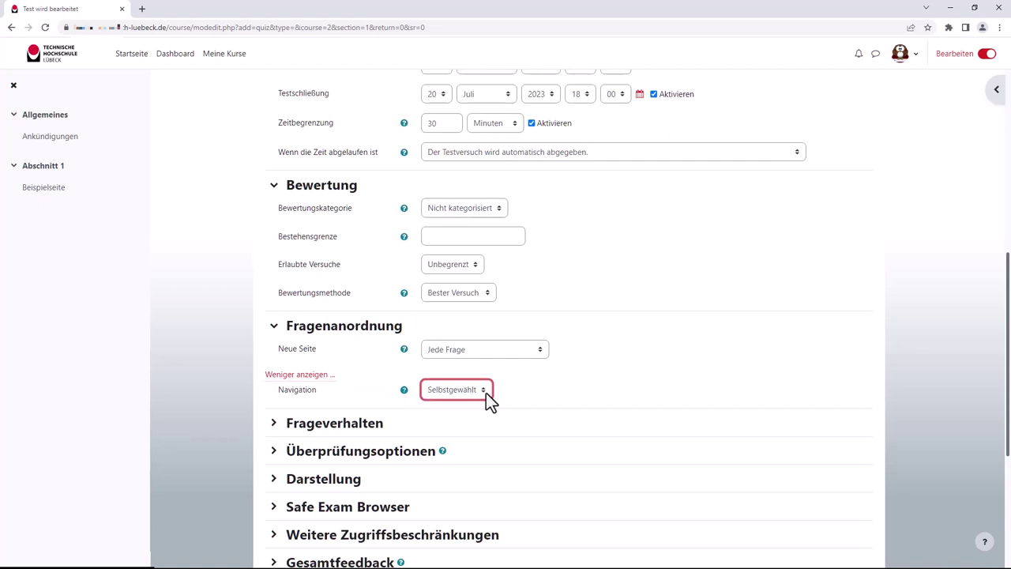
Expand Frageverhalten including its additional settings and review the available question behaviours.
click(273, 422)
scroll(224, 427, down, 1)
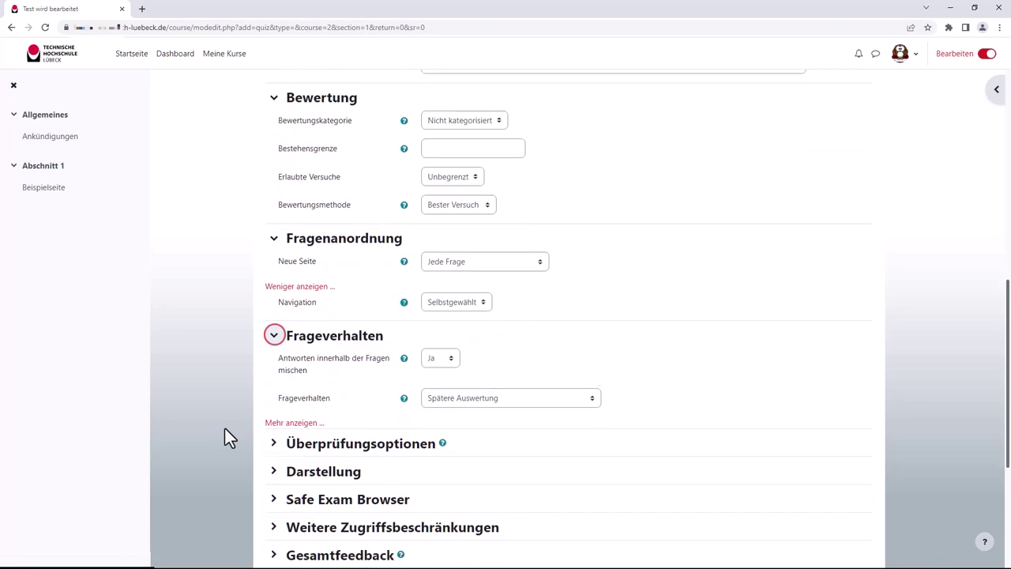
click(278, 422)
scroll(260, 410, down, 1)
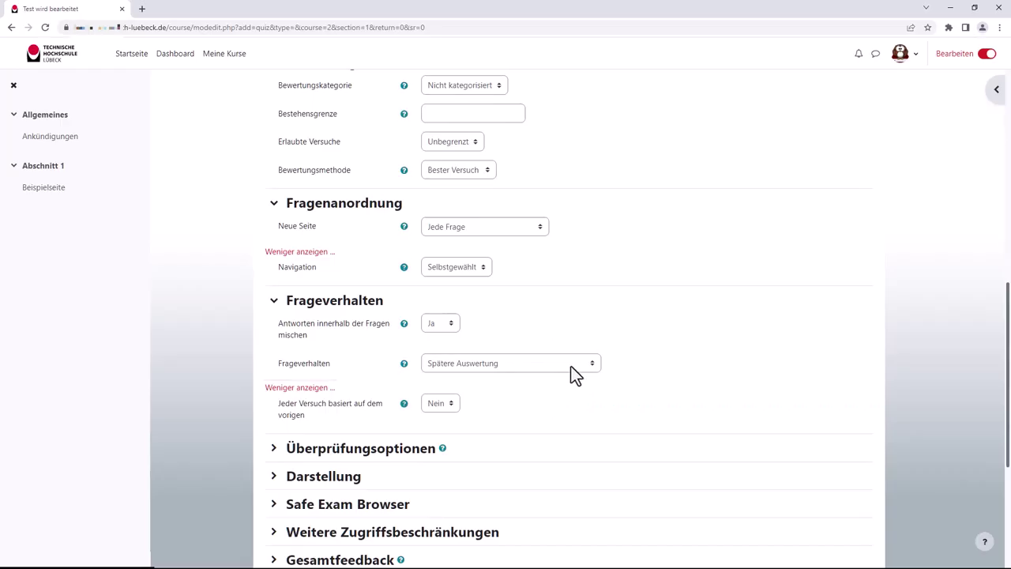
click(572, 361)
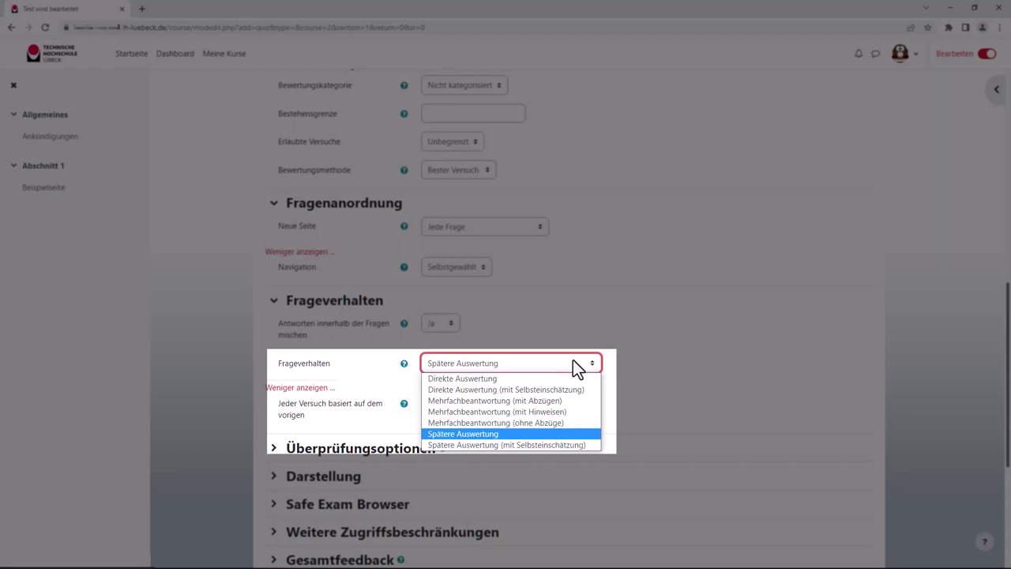
click(572, 362)
Expand Überprüfungsoptionen, try Direkte Auswertung as the question behaviour to compare the review options, and restore Spätere Auswertung.
scroll(268, 395, down, 1)
click(275, 368)
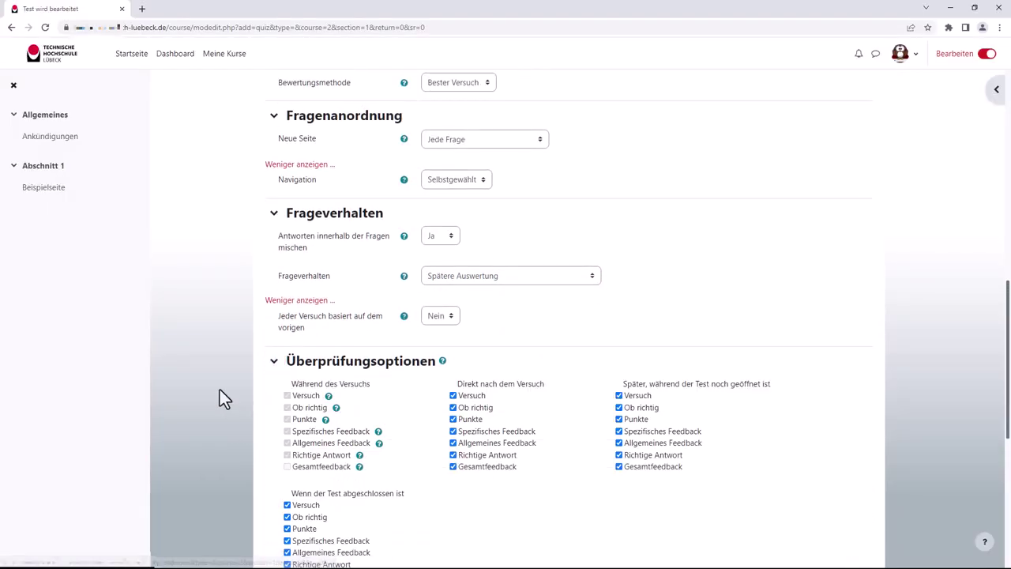
scroll(217, 403, down, 2)
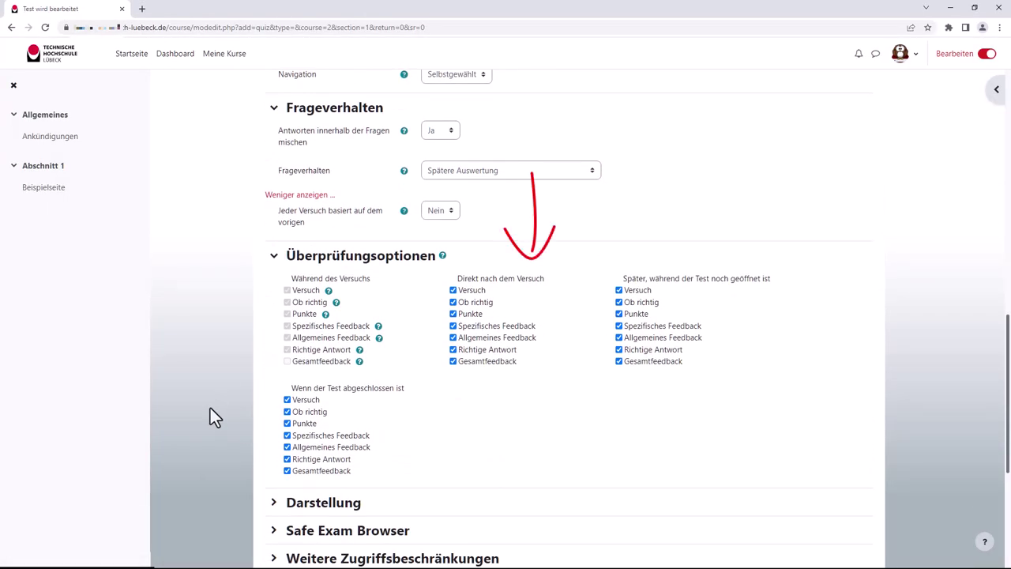
click(555, 176)
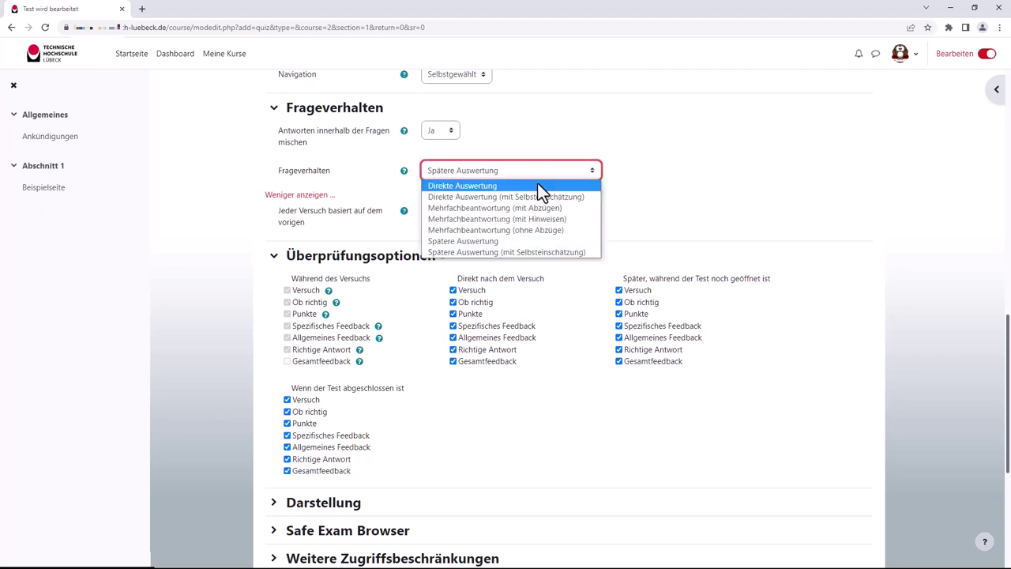
click(537, 184)
click(532, 172)
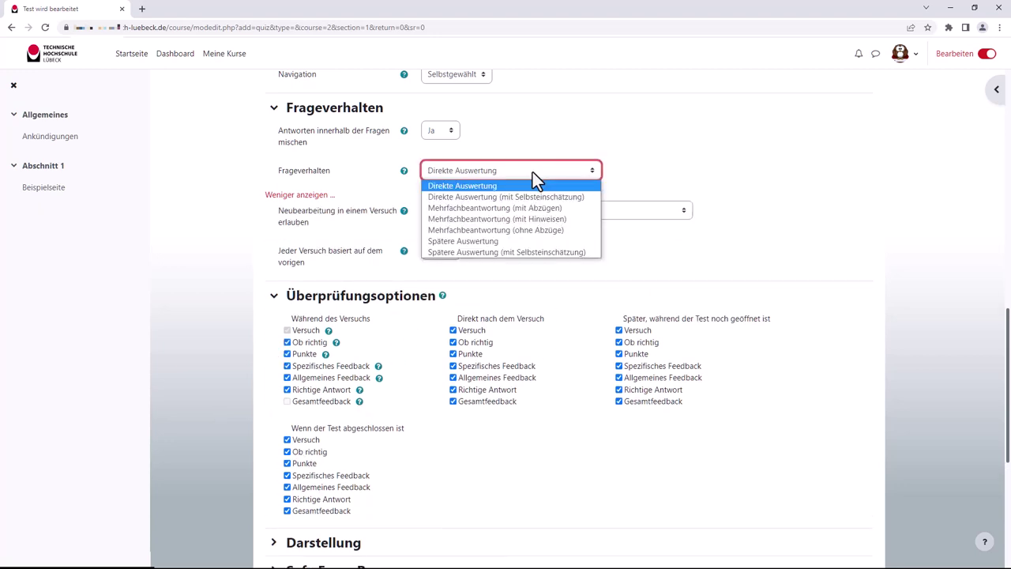
click(506, 240)
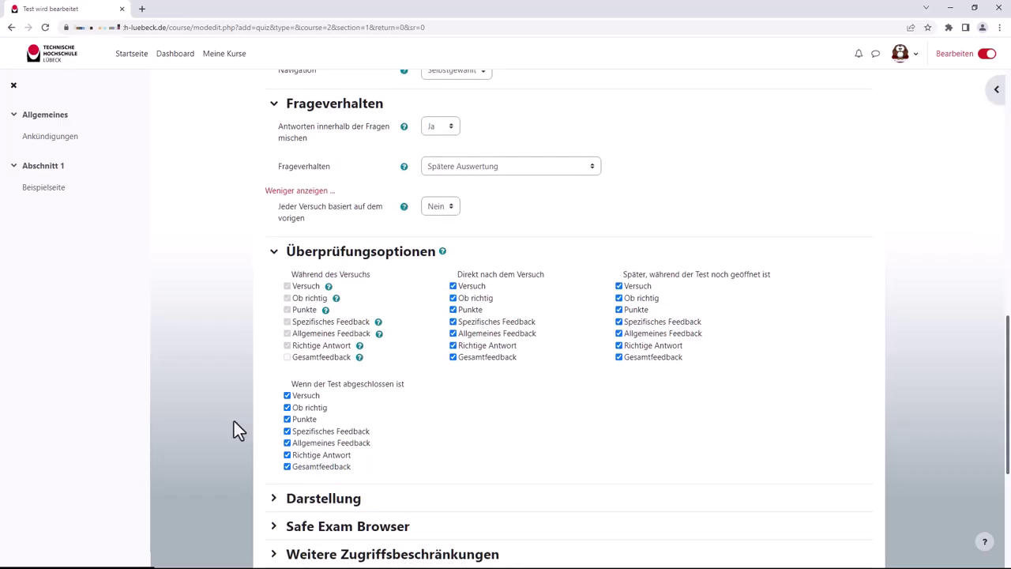
Look at the settings under Weitere Zugriffsbeschränkungen and collapse the section again.
scroll(234, 421, down, 3)
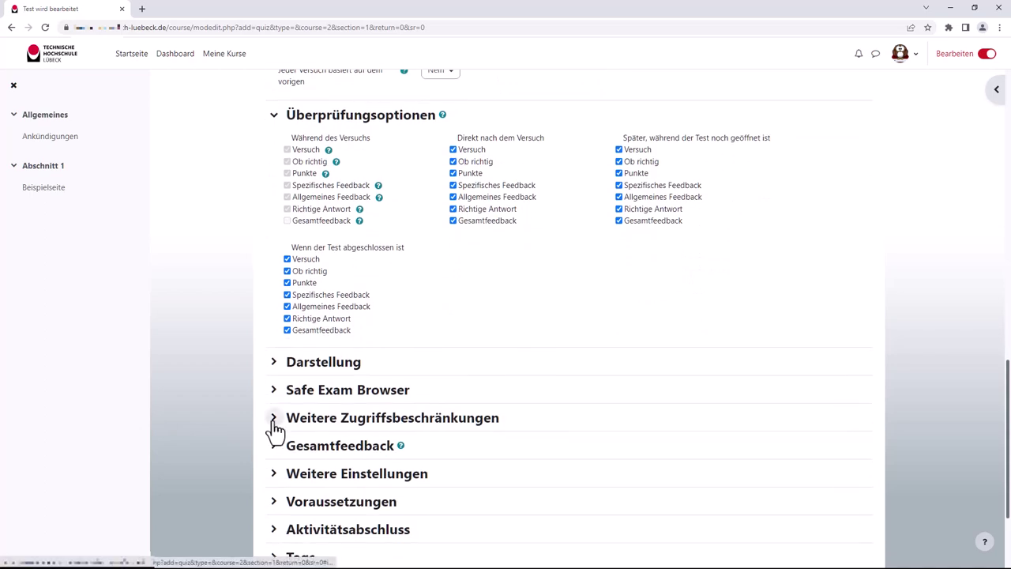
click(272, 418)
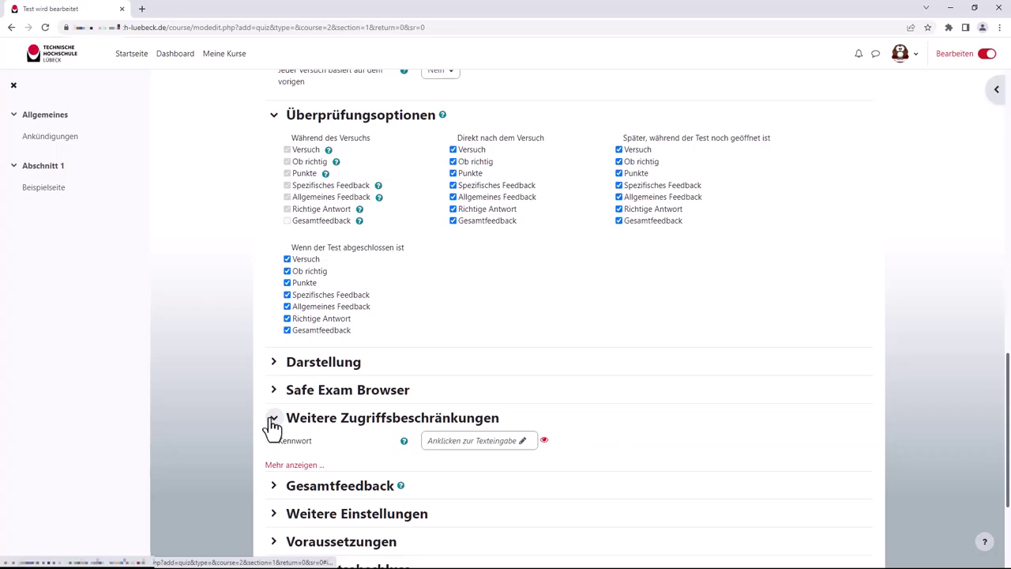
click(272, 421)
Set completion tracking to "Abschluss, wenn alle Bedingungen erfüllt sind" and require participants to receive a grade.
scroll(253, 431, down, 2)
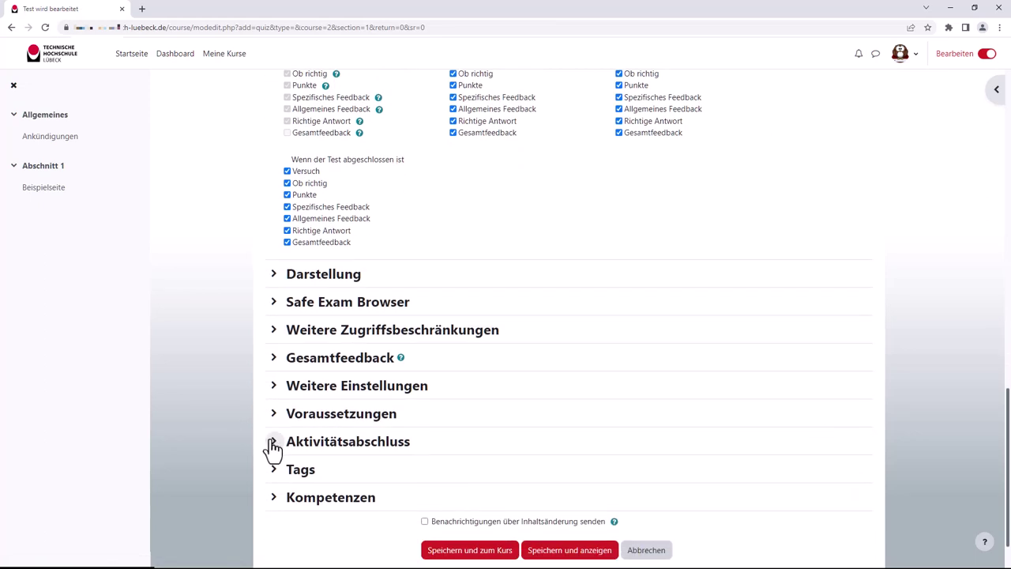
click(273, 440)
scroll(253, 443, down, 1)
scroll(263, 436, down, 2)
click(574, 379)
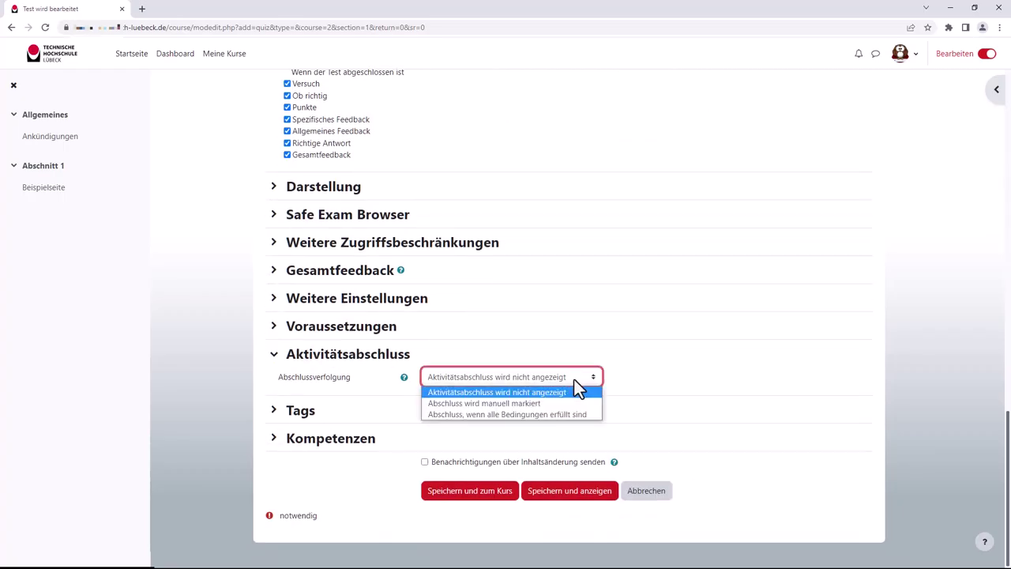
click(543, 412)
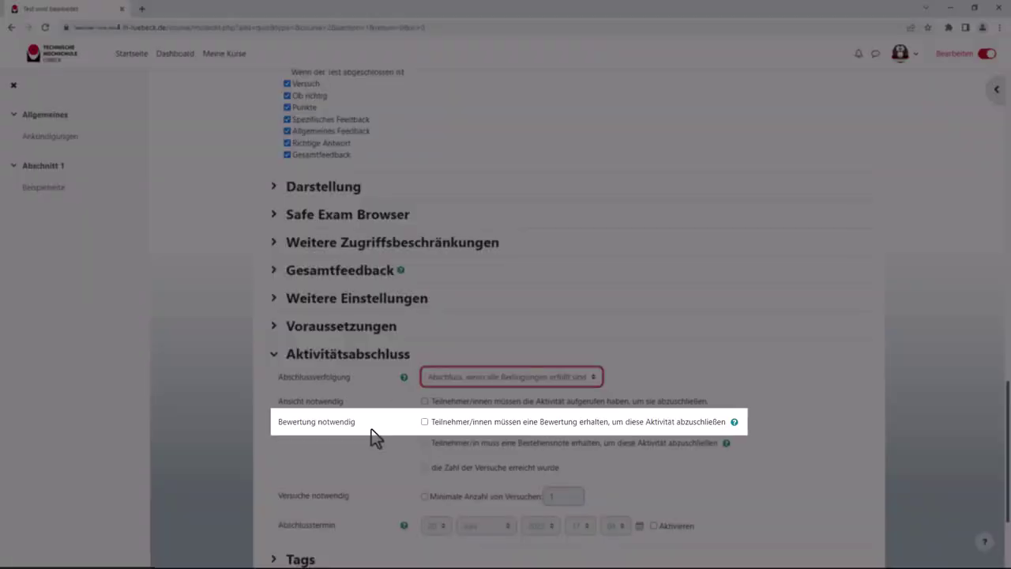
click(425, 422)
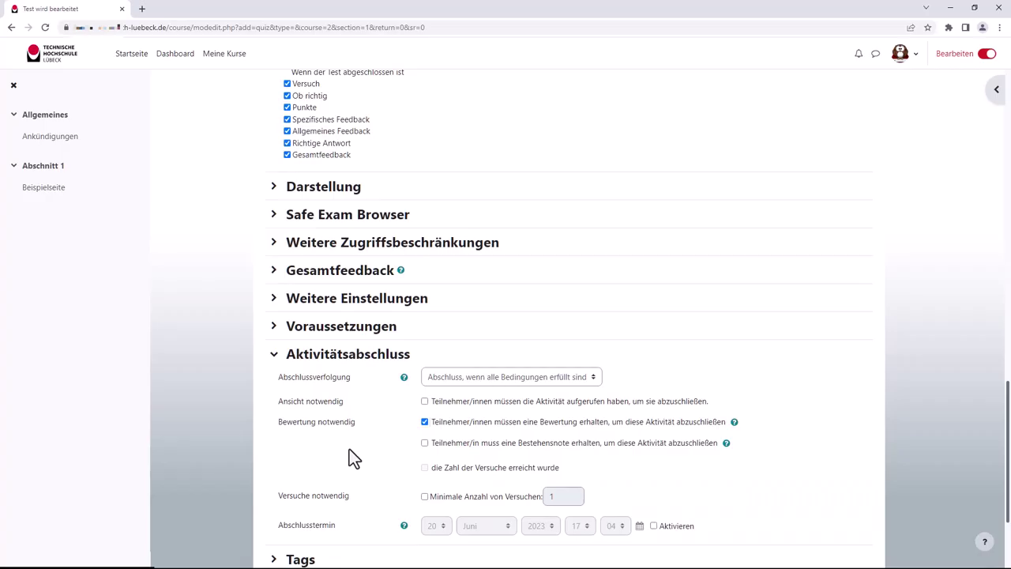
Save and display the test, and open its question editing page to add questions.
scroll(352, 452, down, 2)
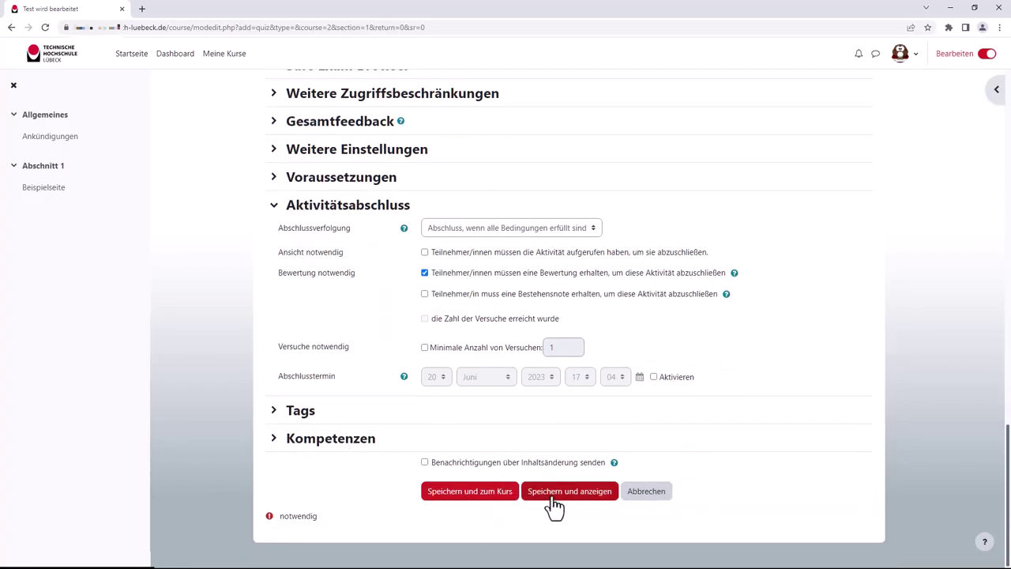
click(555, 497)
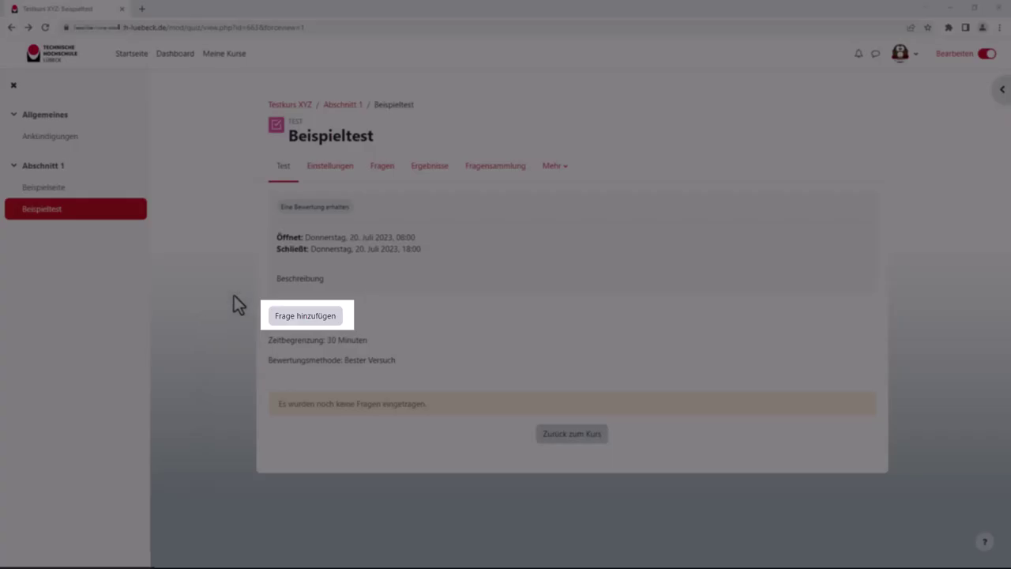
click(306, 318)
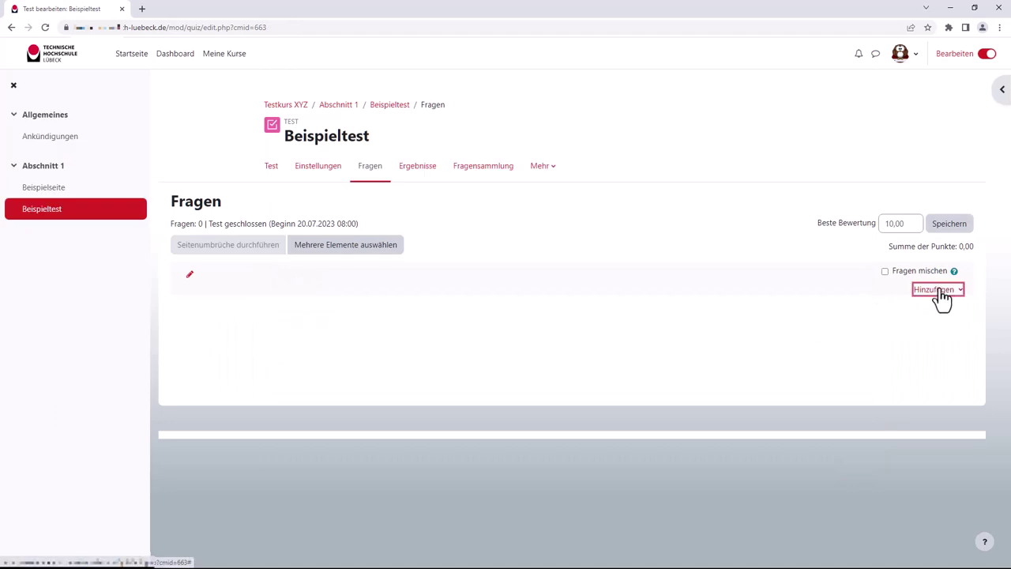
Start a new question of the type Multiple-Choice for the test.
click(940, 289)
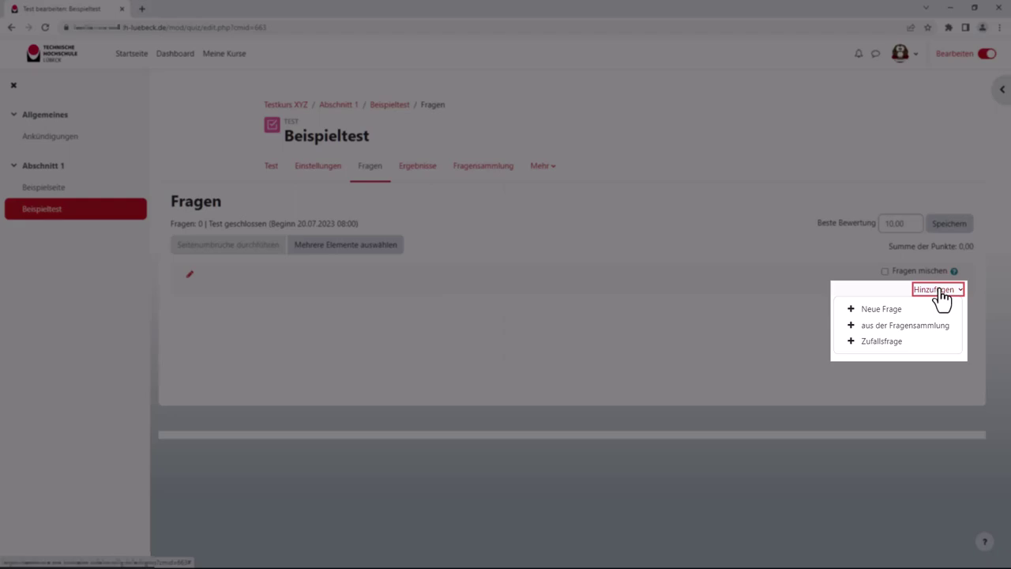
click(882, 310)
click(377, 212)
click(553, 454)
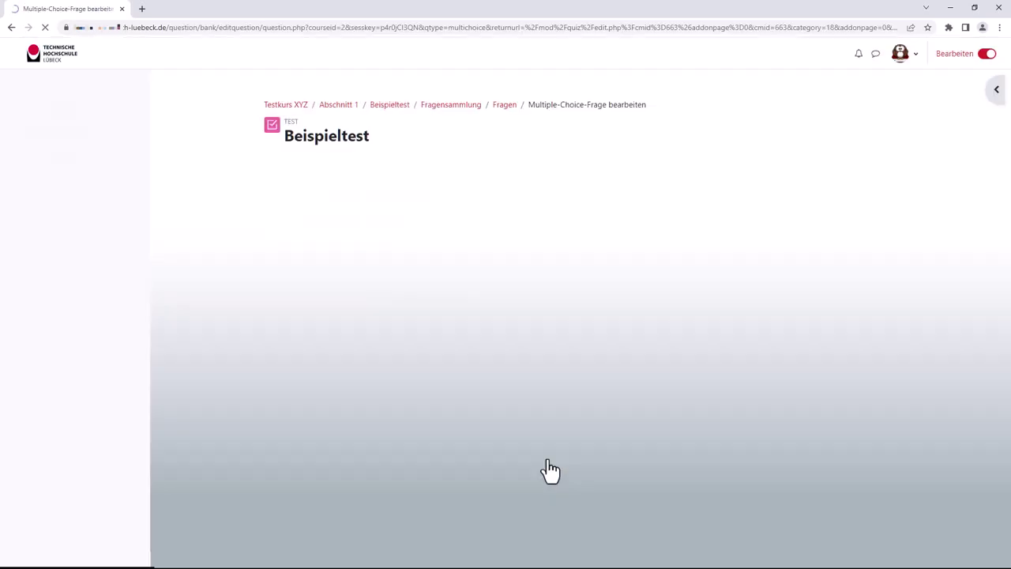
Title the Multiple-Choice question "Fragentitel", enter "Fragentext..." as its text, and keep the question status Bereit.
click(387, 293)
text(Frage)
click(379, 388)
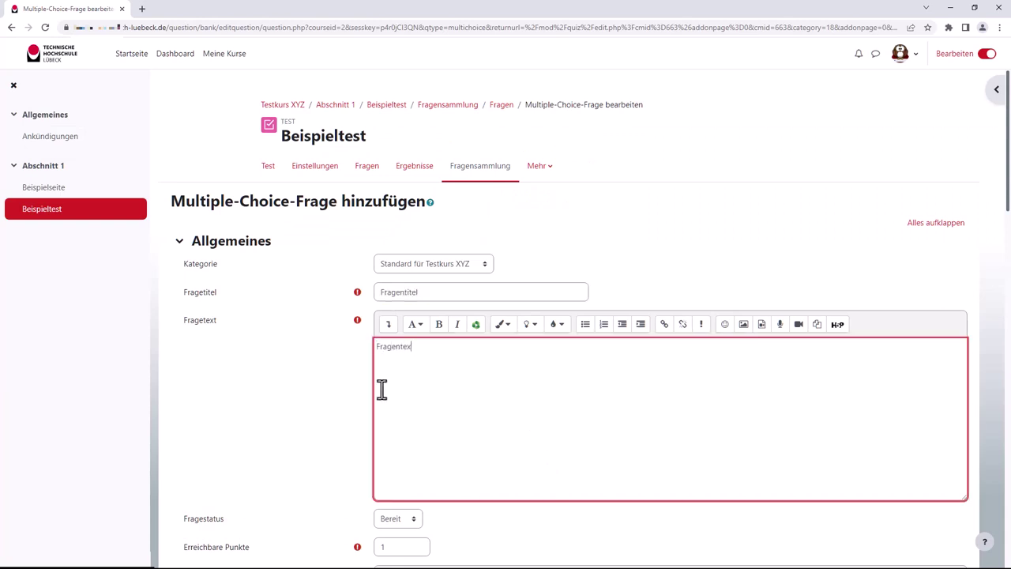
click(315, 411)
scroll(315, 411, down, 2)
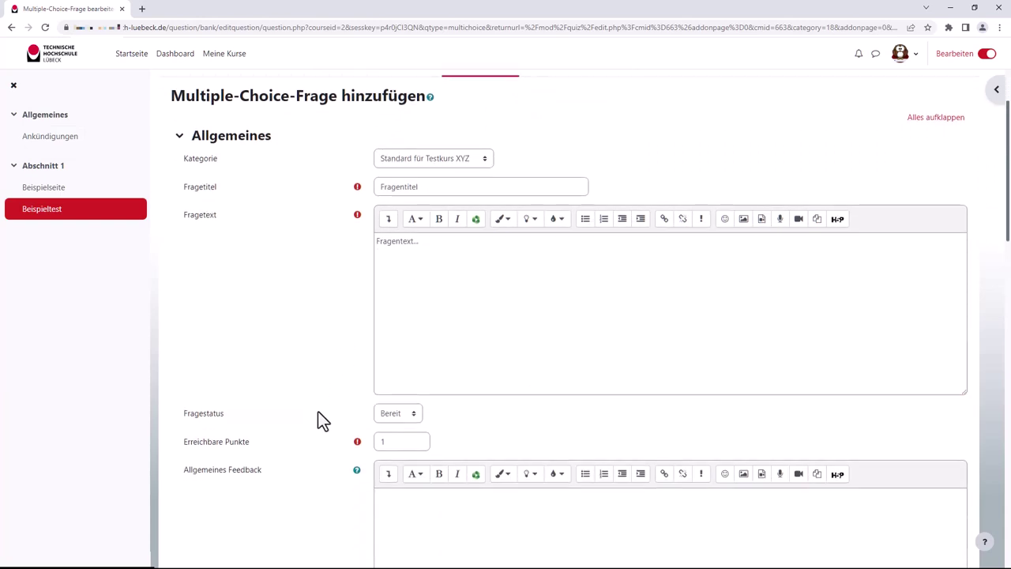
click(414, 414)
click(415, 418)
Enter "richtige Antwort" as Auswahl 1 and set its grade to 100%.
scroll(316, 438, down, 2)
scroll(316, 439, down, 3)
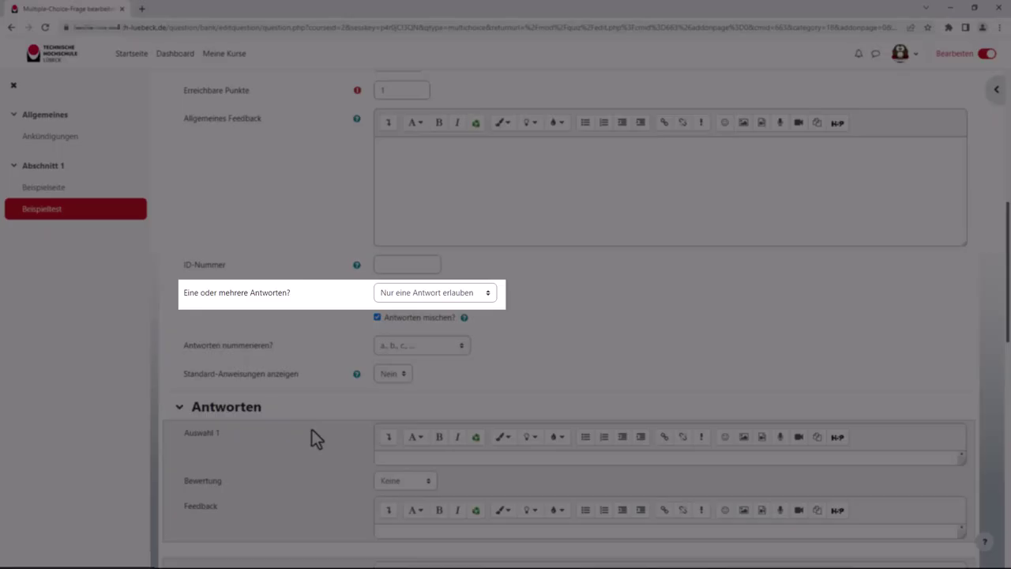
scroll(413, 423, down, 1)
click(413, 422)
text(richtige Antwort)
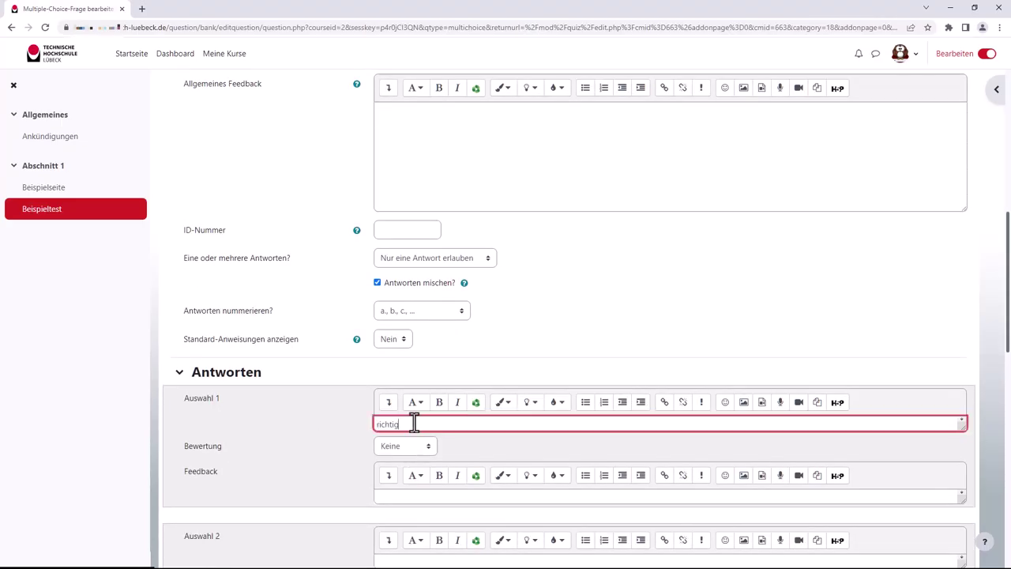
click(405, 446)
click(387, 230)
Enter "falsche Antwort" as Auswahl 2 and "weitere falsche Antwort" as Auswahl 3, and save the question.
scroll(324, 433, down, 1)
scroll(329, 433, down, 2)
click(411, 455)
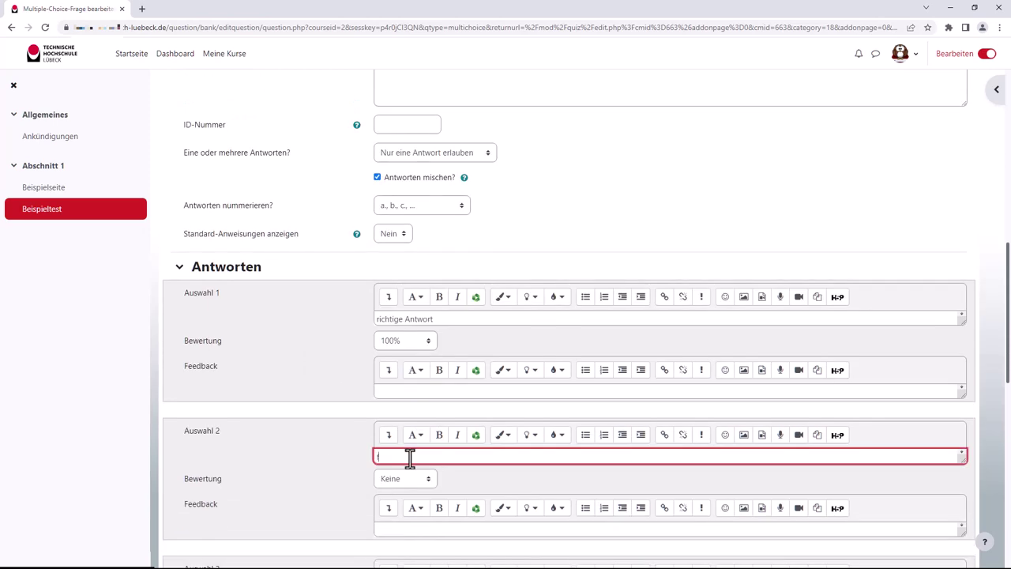
text(falsche Antwort)
scroll(351, 480, down, 2)
scroll(347, 474, down, 1)
click(397, 506)
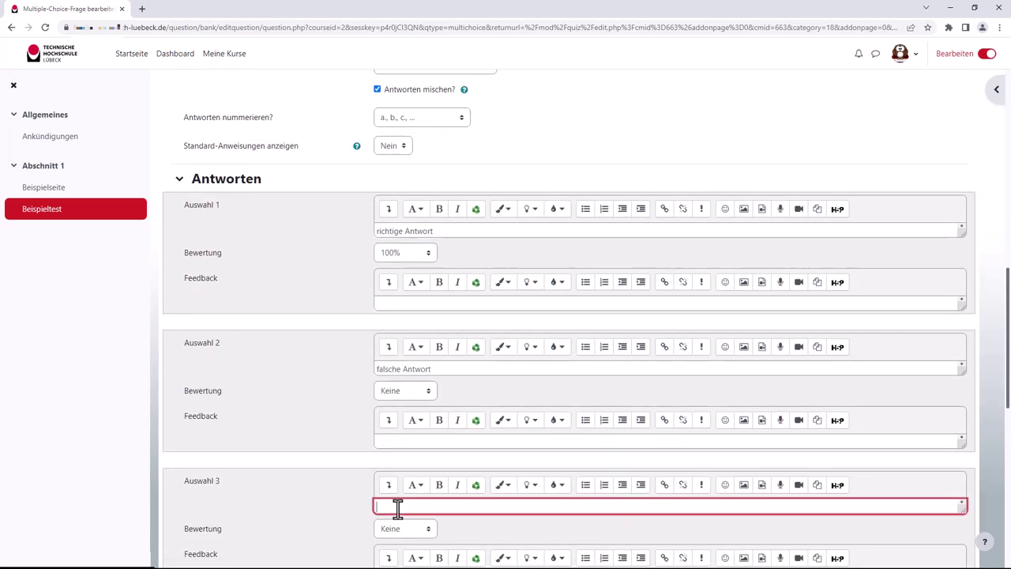
text(weitere falsche Antwort)
scroll(333, 473, down, 4)
scroll(333, 474, down, 5)
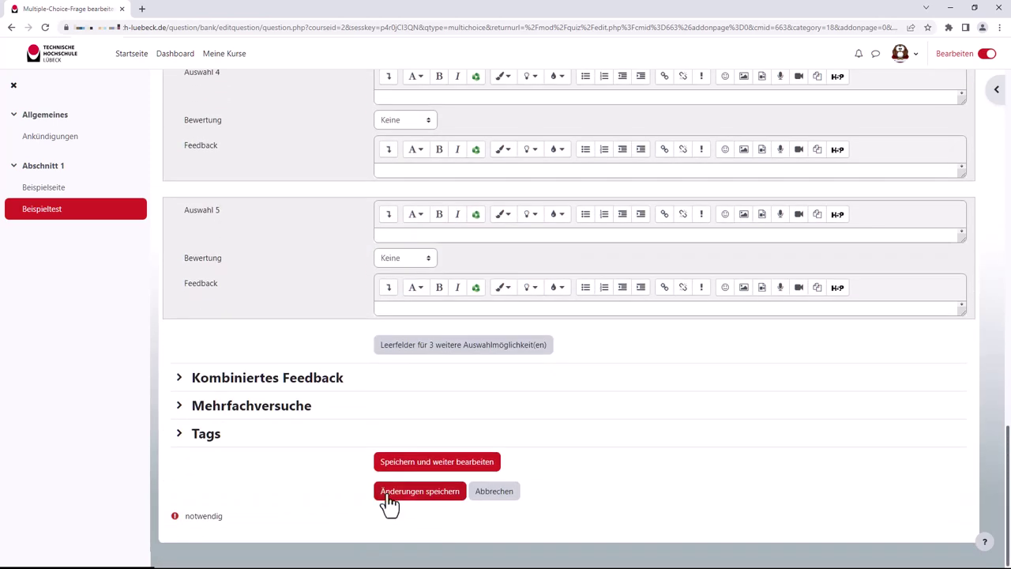
click(387, 496)
Start a second new question of the type Wahr/Falsch below the first one.
click(938, 334)
click(878, 354)
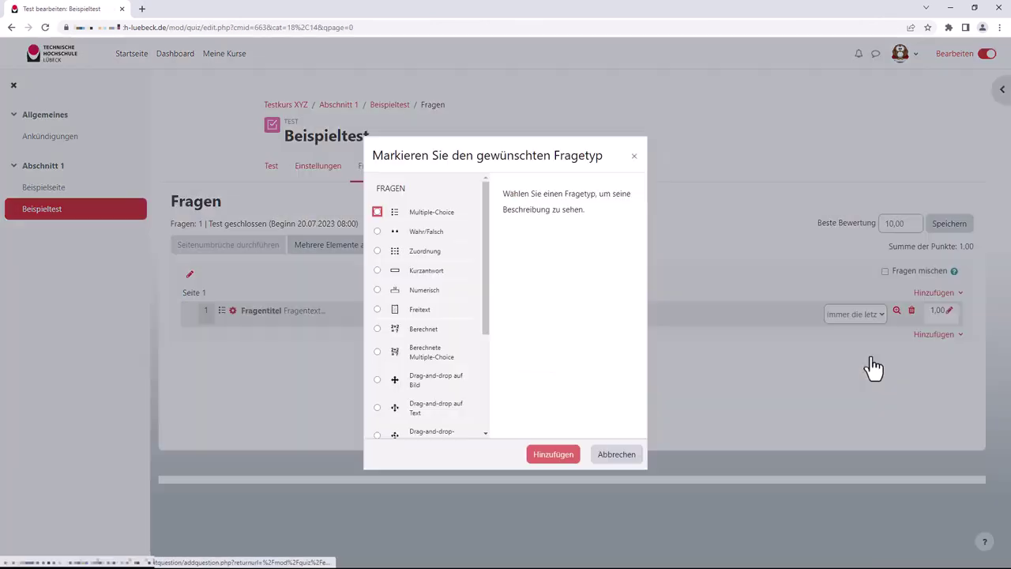
click(378, 228)
click(552, 453)
Title the Wahr/Falsch question "Fragentitel" and enter "Fragentext..." as its text.
click(395, 292)
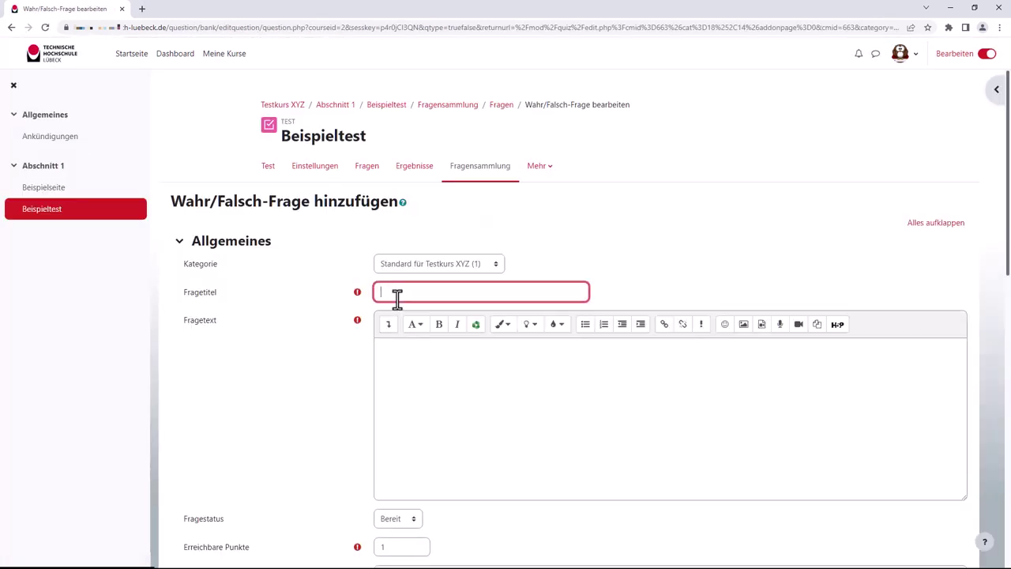
text(Fragetitel)
click(406, 371)
text(Fragentext...)
Set Wahr as the positively graded answer and save the Wahr/Falsch question.
scroll(308, 403, down, 5)
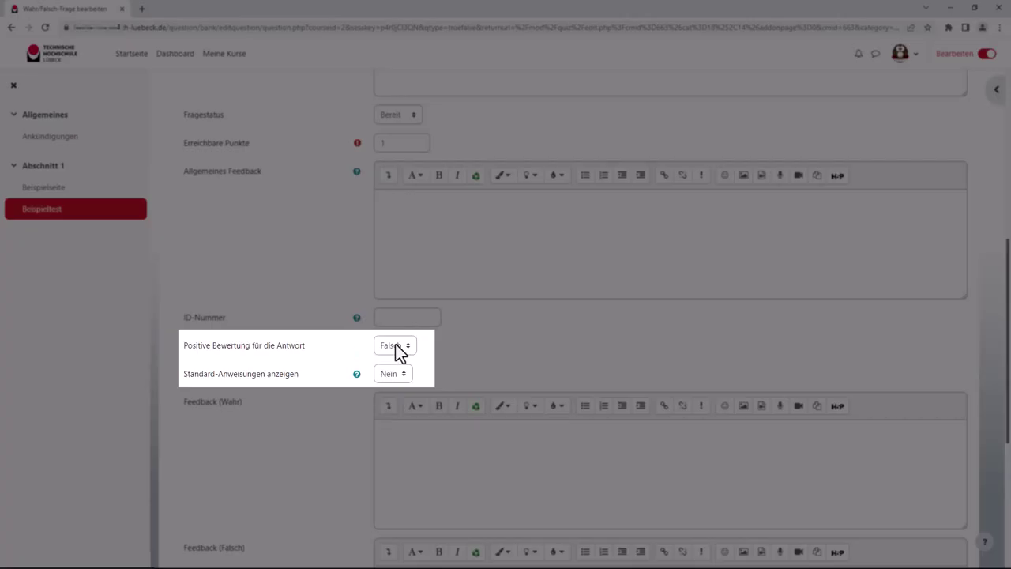
click(397, 347)
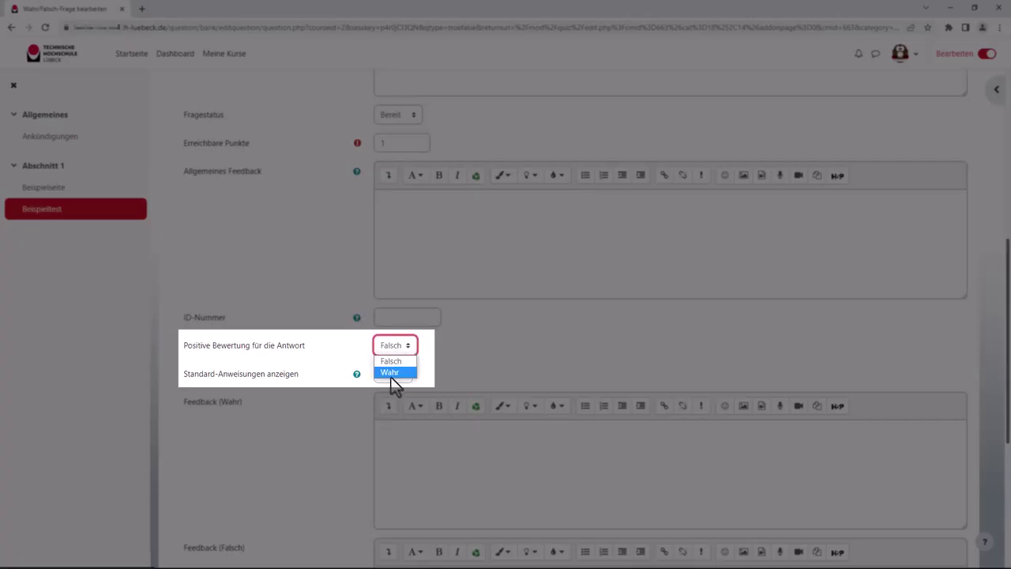
click(390, 373)
scroll(348, 387, down, 5)
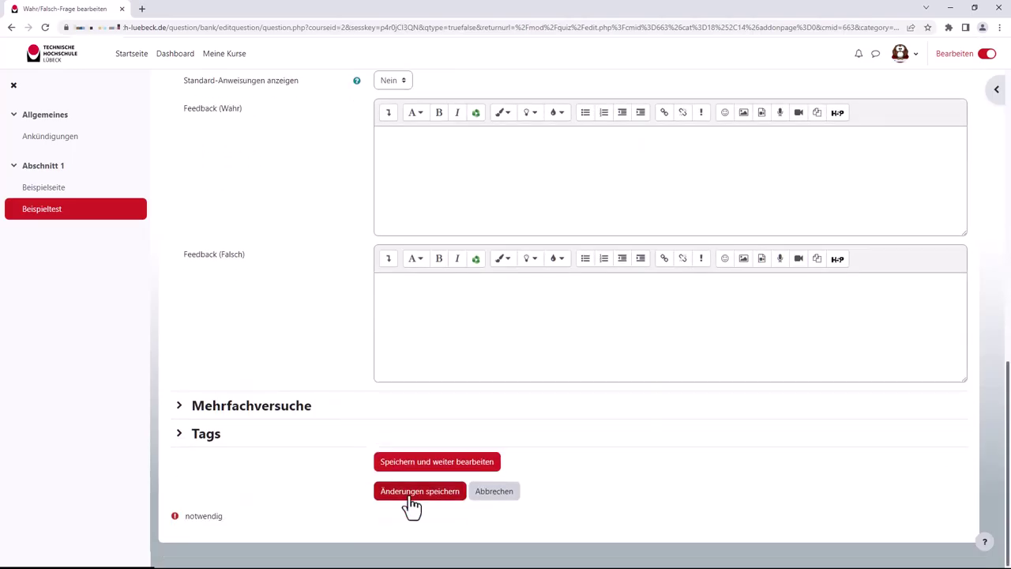
click(410, 498)
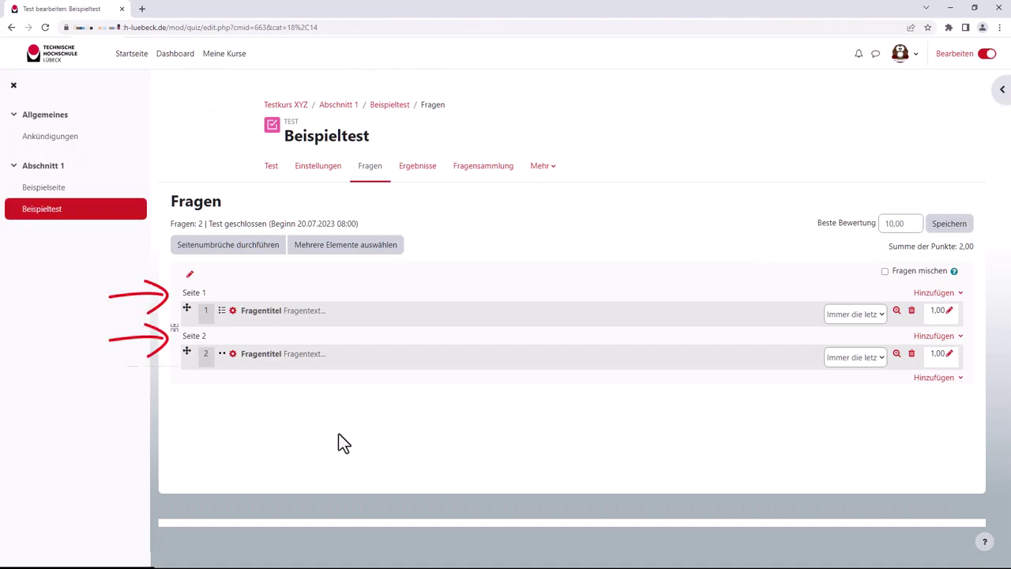
Remove and restore the page break between the two questions, and enable Fragen mischen for the test.
click(174, 335)
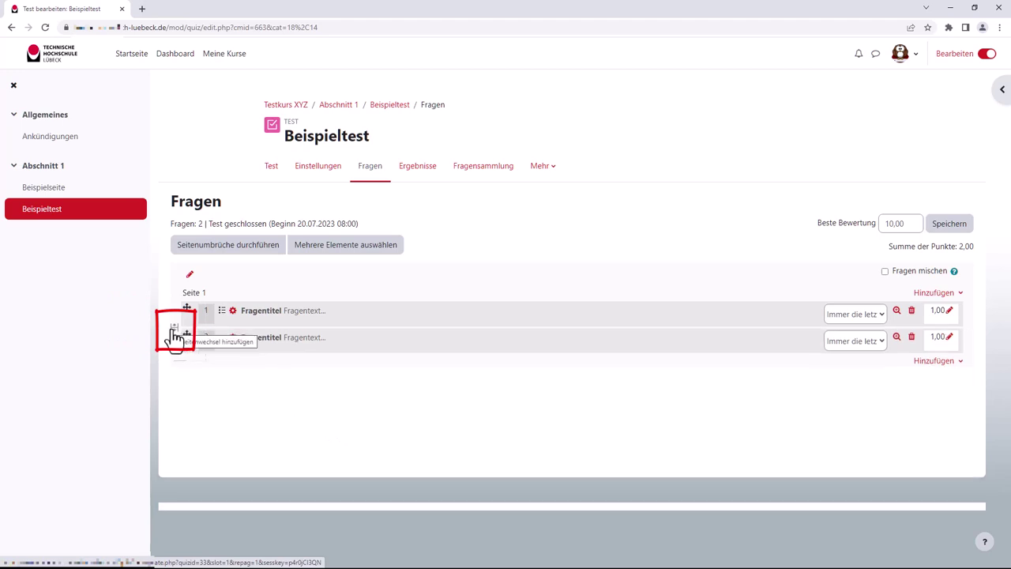
click(174, 335)
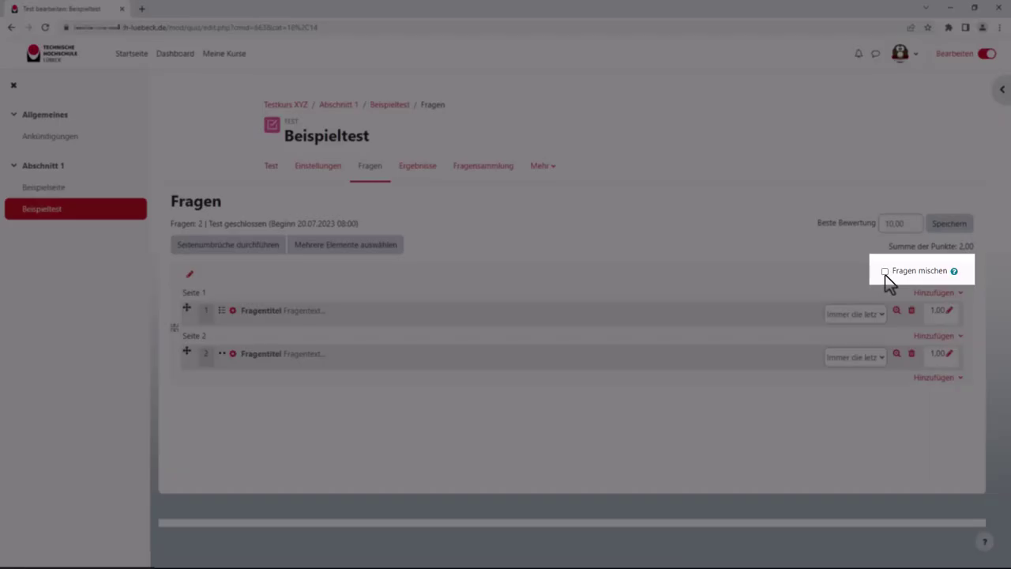
click(884, 272)
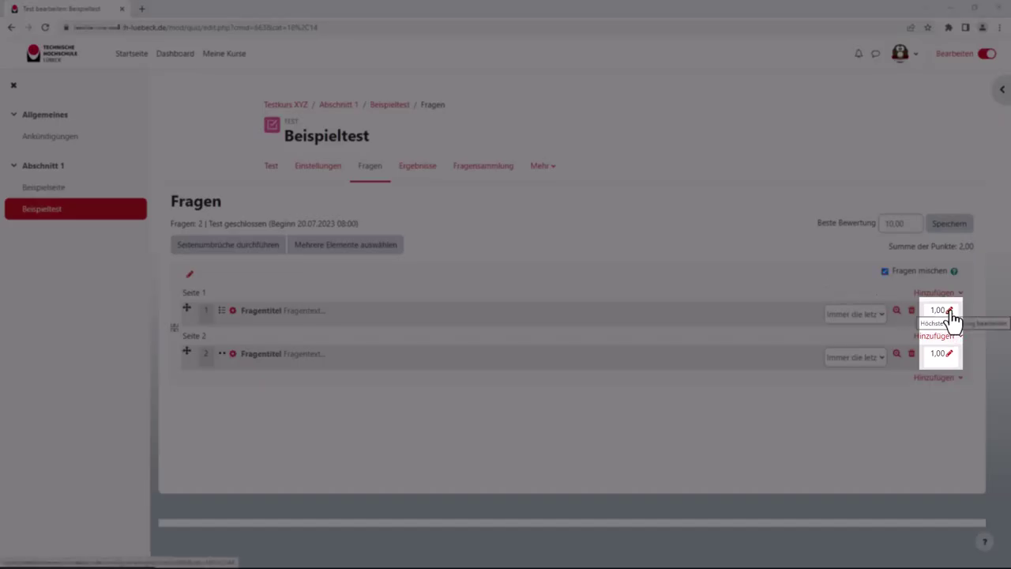
Set the maximum points to 1.5 for question 1 and 3.5 for question 2.
click(950, 311)
text(1.5)
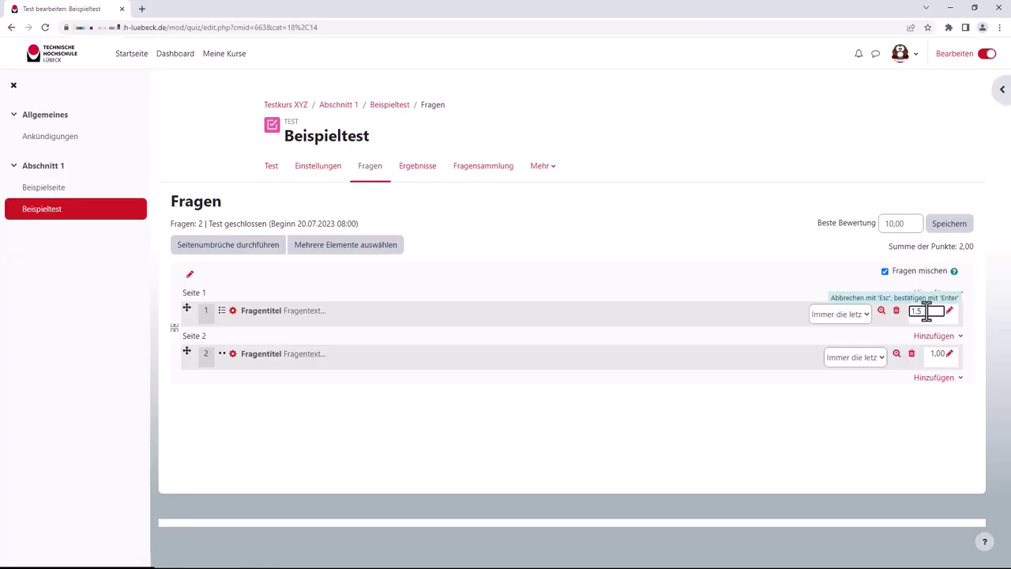
key(Return)
click(951, 355)
text(3.5)
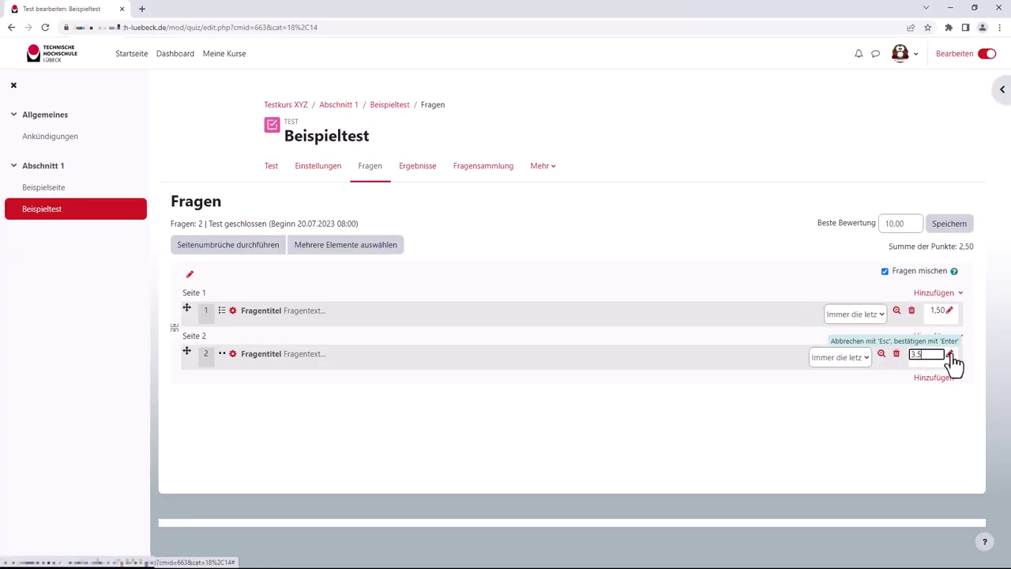
key(Return)
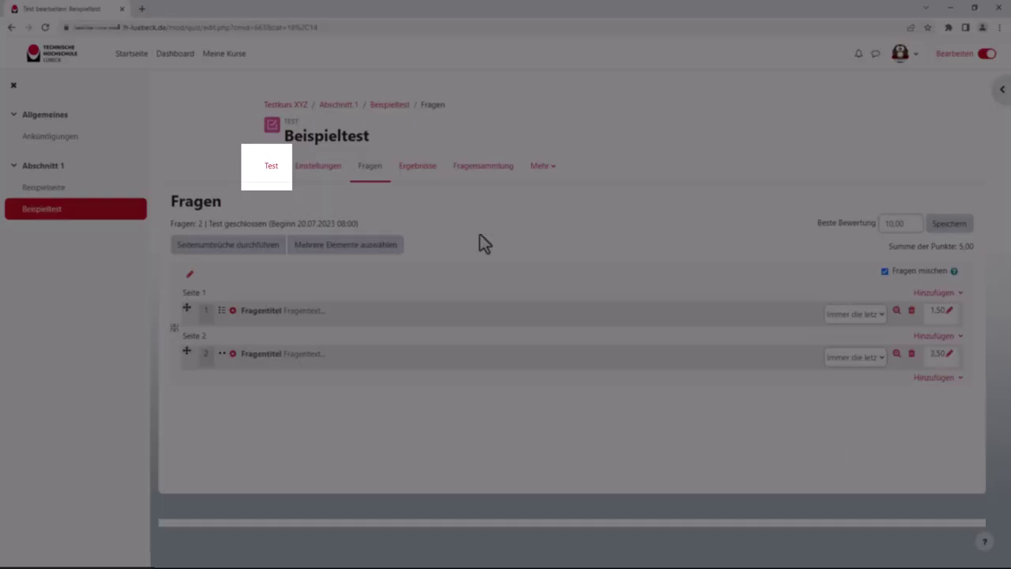
Open the preview of Beispieltest and begin an attempt.
click(271, 166)
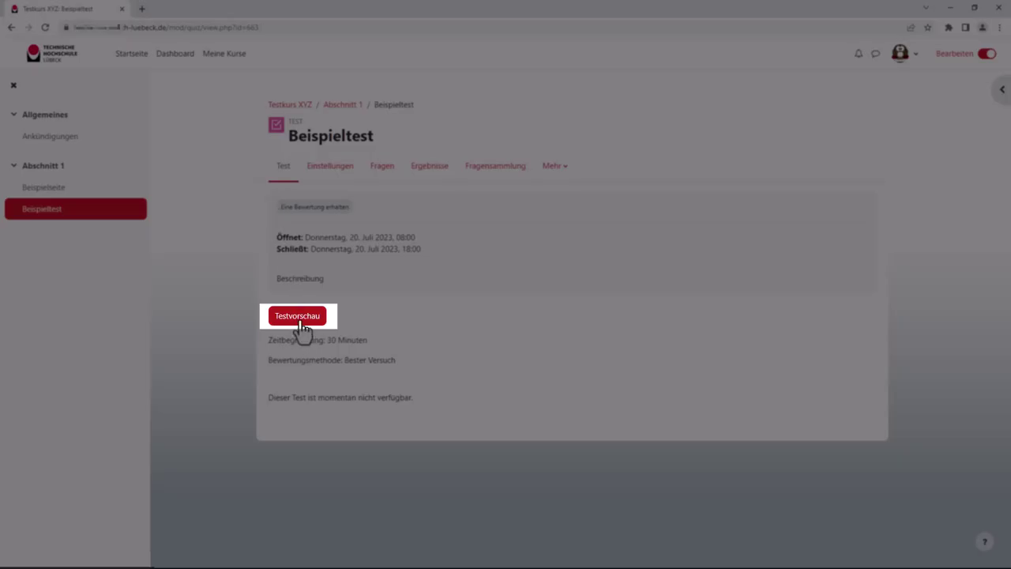
click(302, 324)
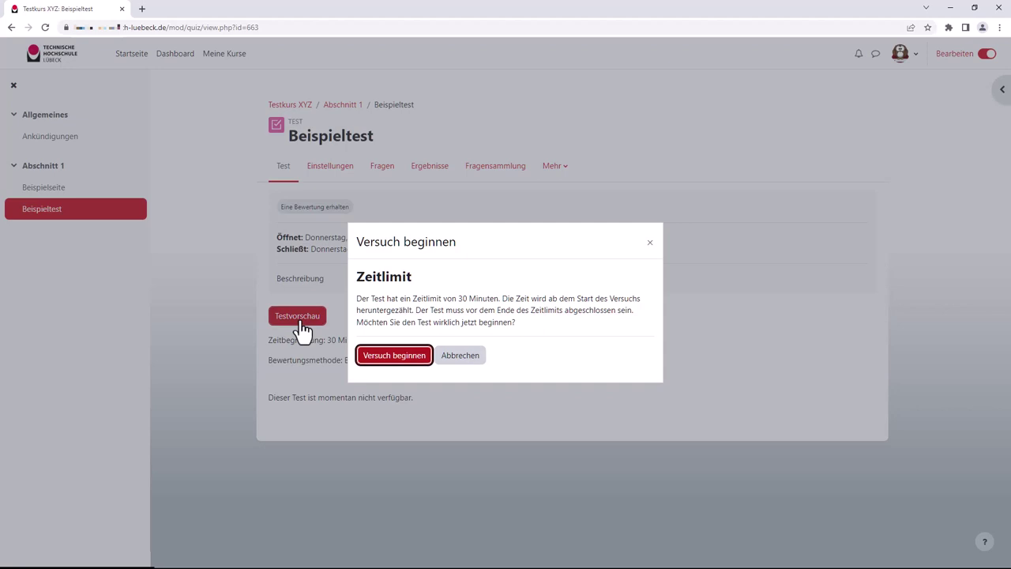
click(388, 357)
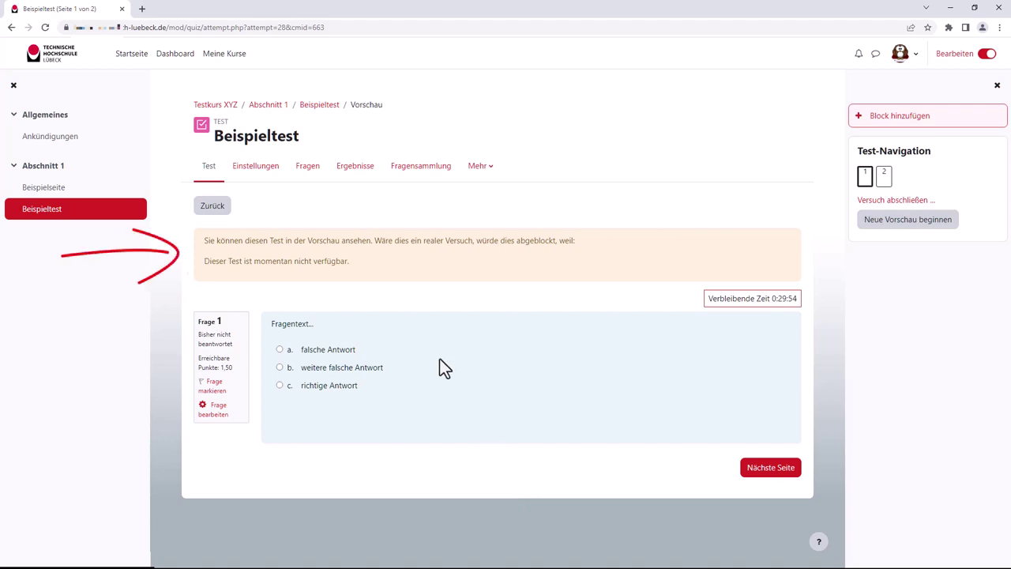
Answer question 1 with "richtige Antwort" and question 2 with Wahr, and go to the attempt summary.
click(281, 386)
click(777, 470)
click(353, 350)
click(794, 470)
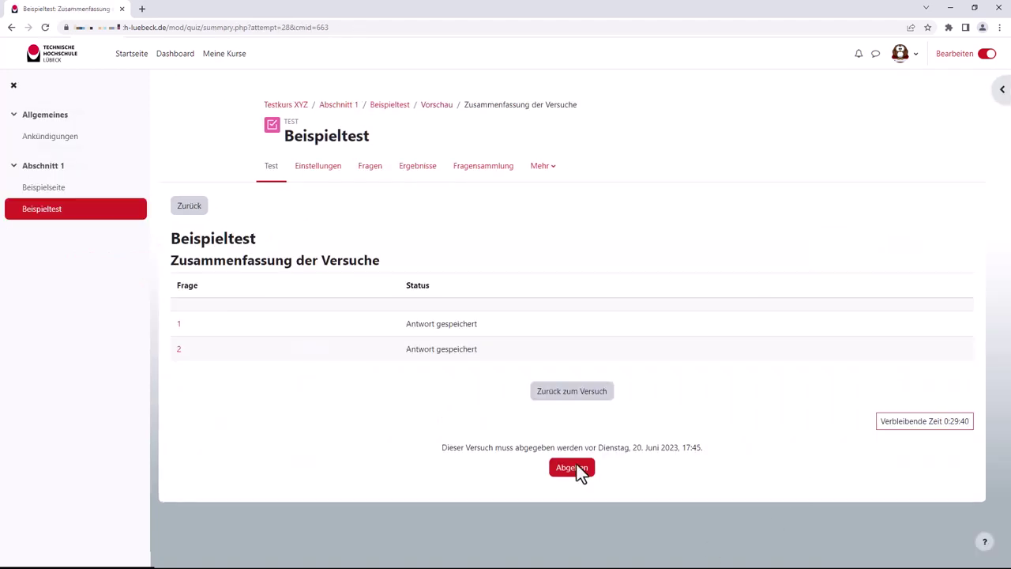
Submit the preview attempt, look through its evaluated answers, and finish the review.
click(577, 470)
click(605, 152)
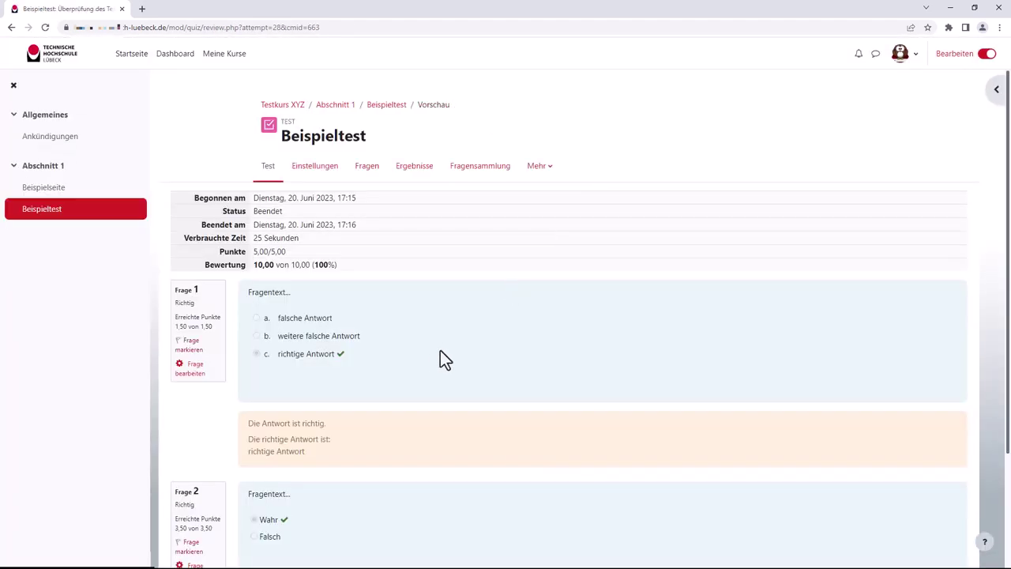
scroll(436, 347, down, 3)
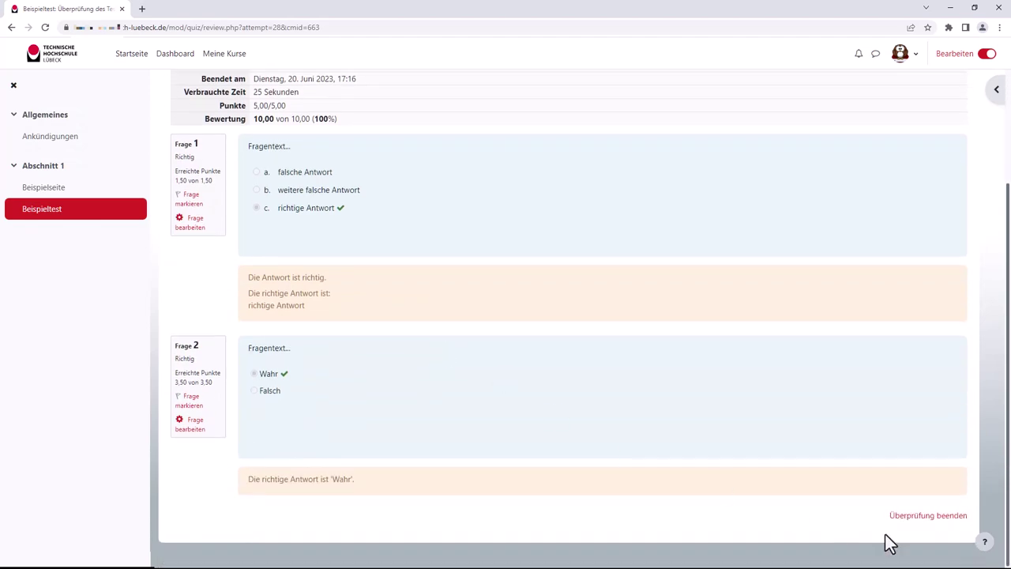
click(929, 517)
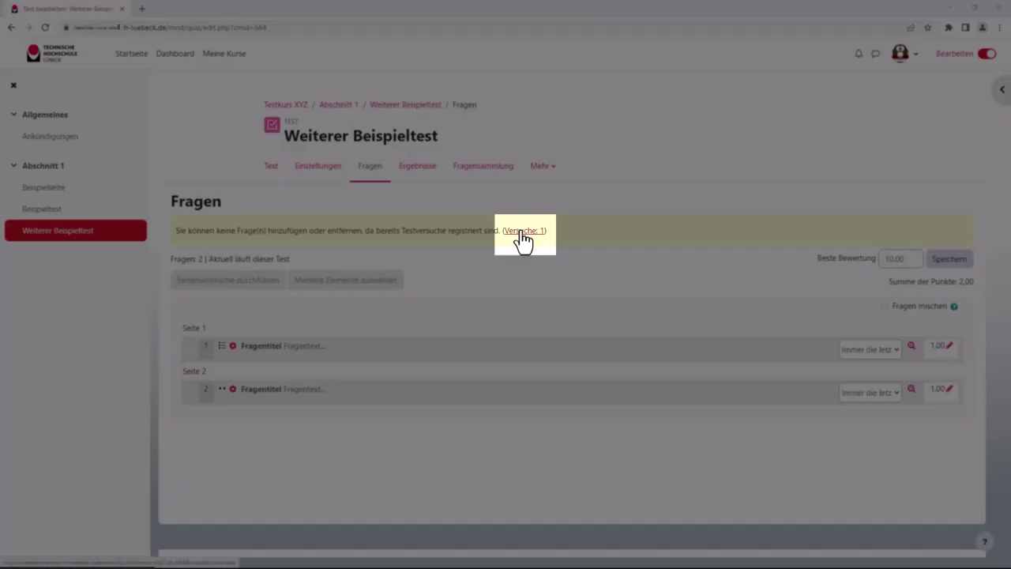
Open the registered attempts of Weiterer Beispieltest and look through the grading report.
click(521, 232)
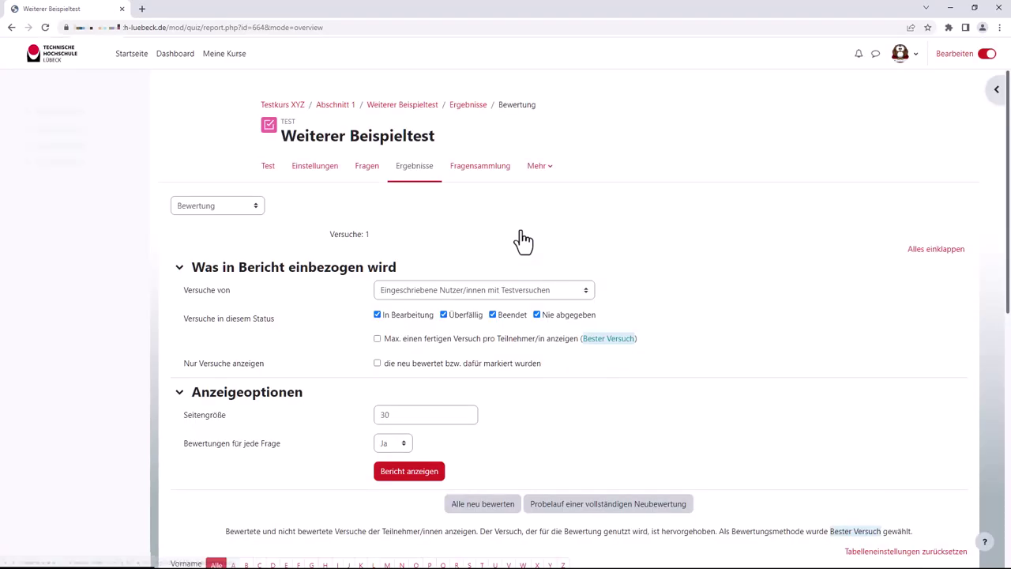
scroll(592, 394, down, 3)
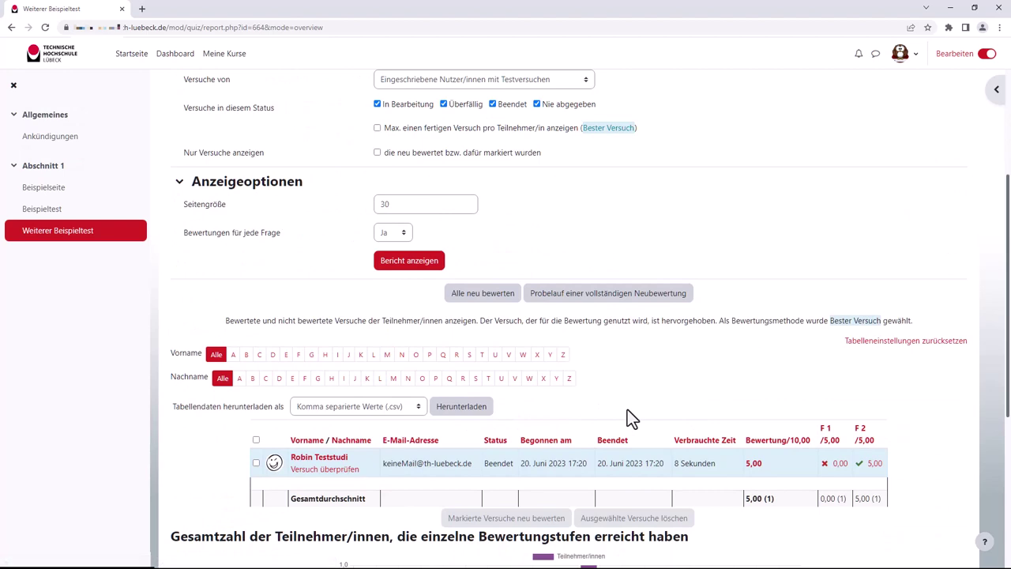
scroll(627, 409, up, 1)
Show the report for "Alle mit Testversuchen" and mark the participant's attempt in the results table.
click(577, 115)
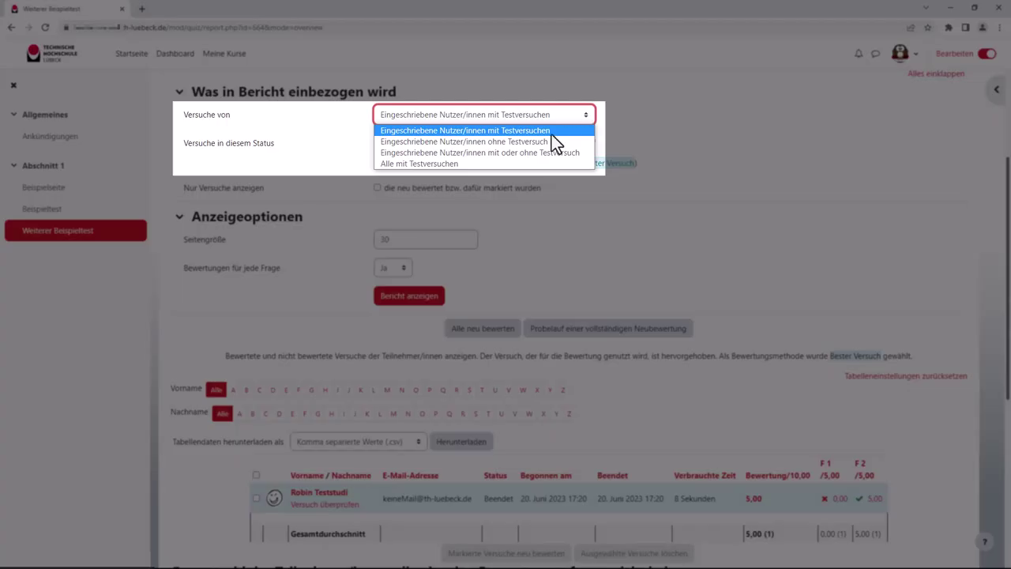
click(518, 163)
click(408, 297)
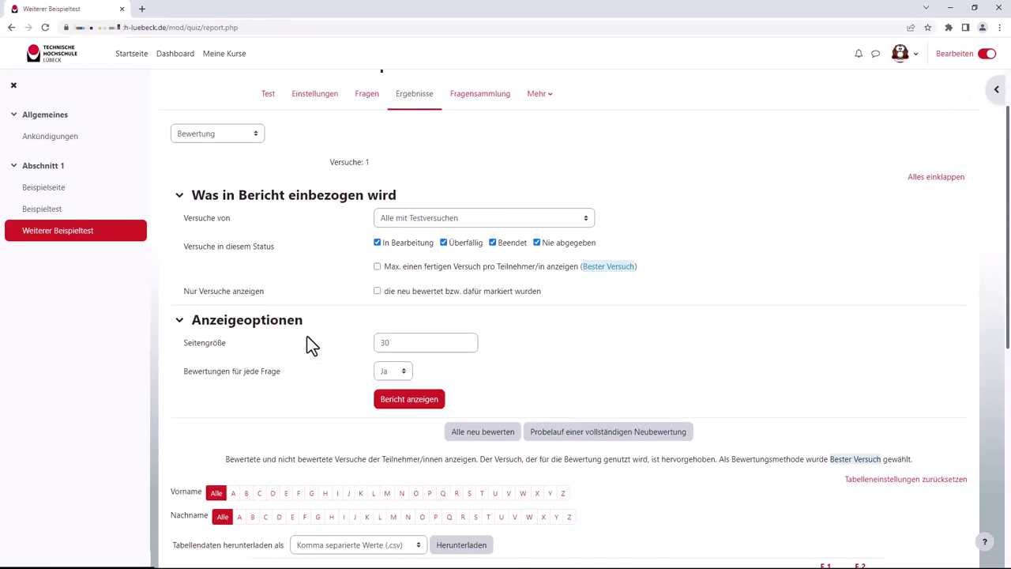
scroll(311, 345, down, 2)
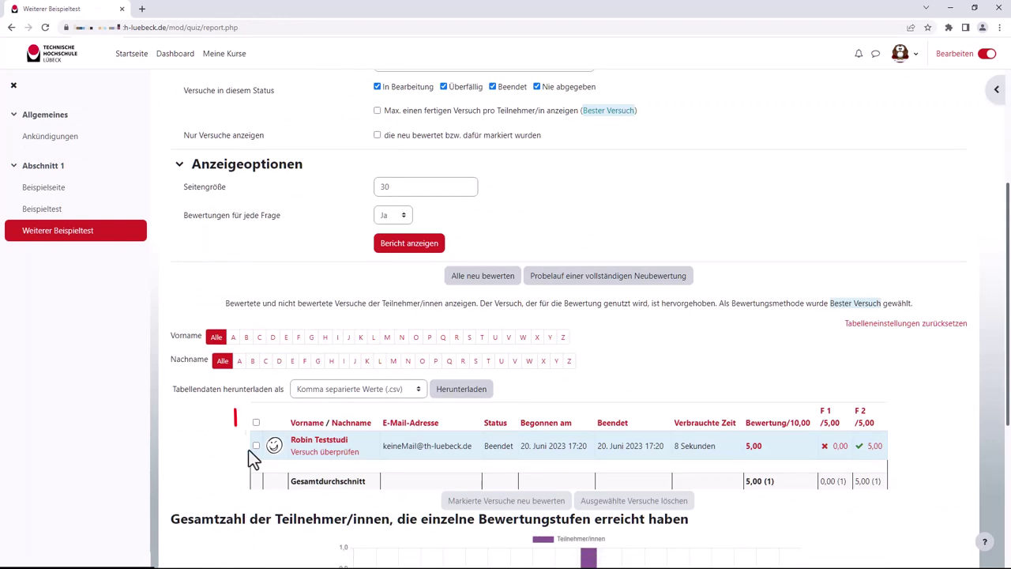
click(256, 446)
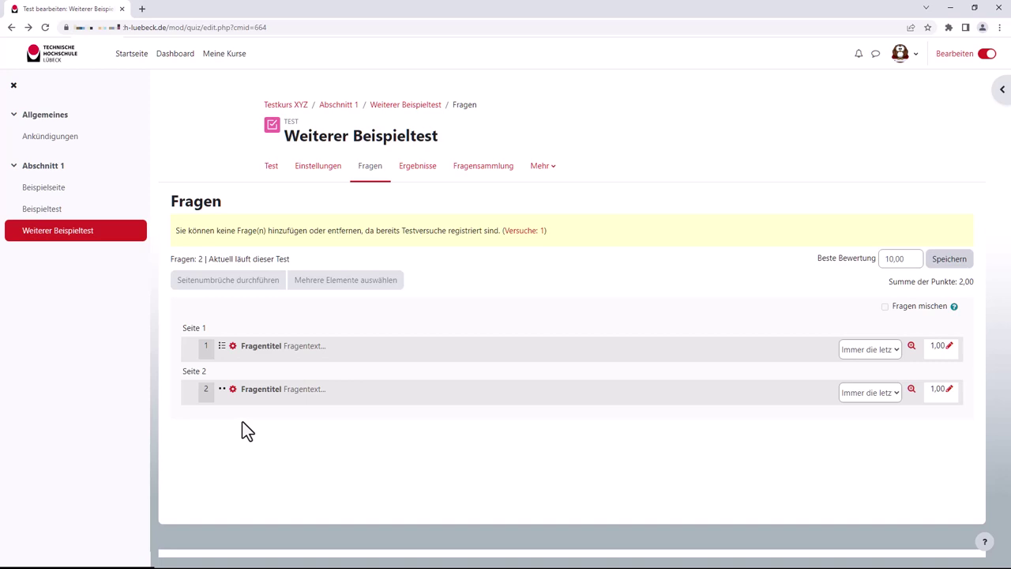
Change the correct answer of true/false question 2 in Weiterer Beispieltest to Falsch and save the question.
click(234, 390)
scroll(276, 413, down, 5)
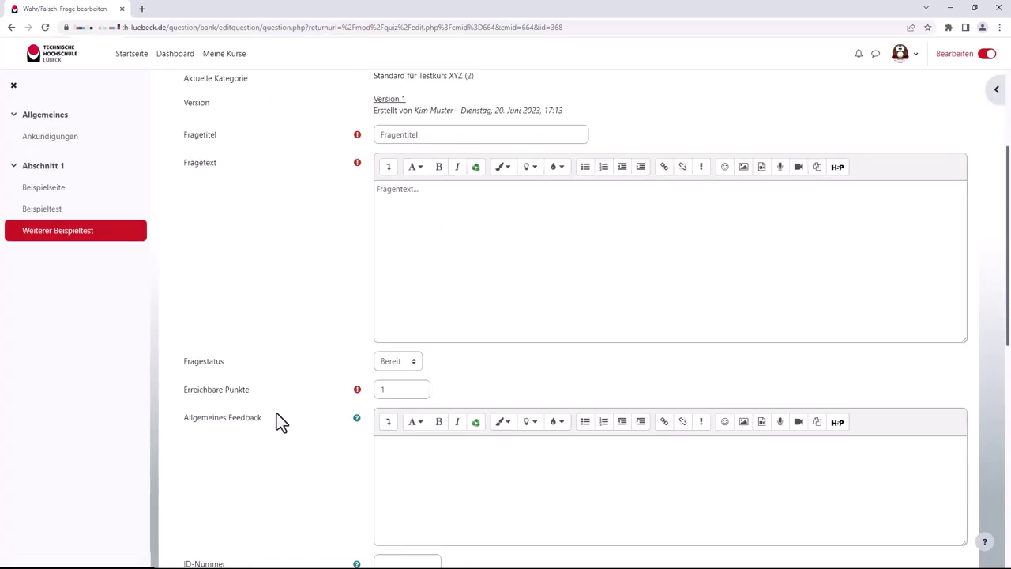
click(390, 444)
click(389, 459)
scroll(327, 458, down, 5)
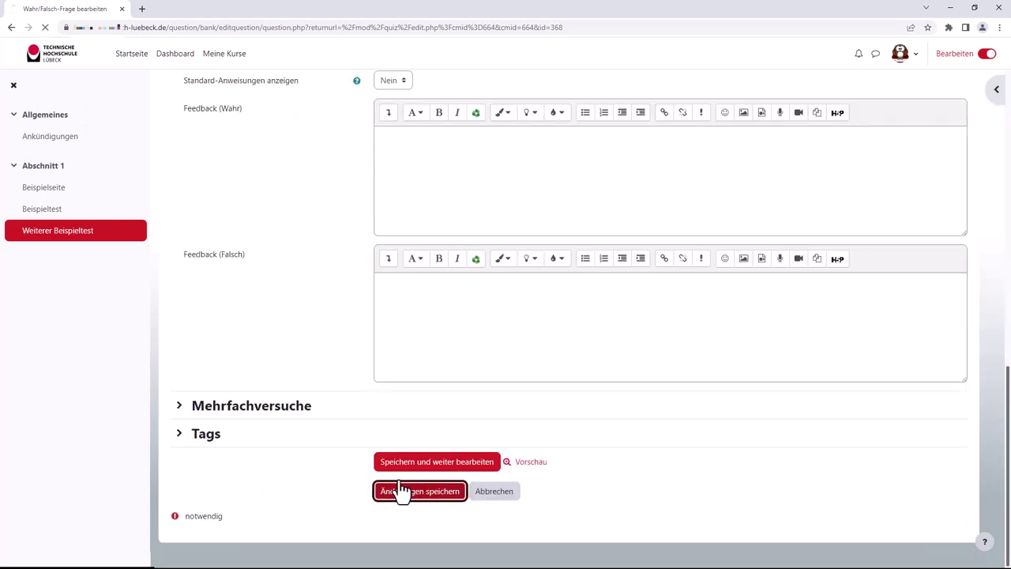
click(400, 480)
Open the registered attempts from the questions page, review the participant's evaluated answer to question 2, and close the review.
click(524, 230)
scroll(341, 381, down, 3)
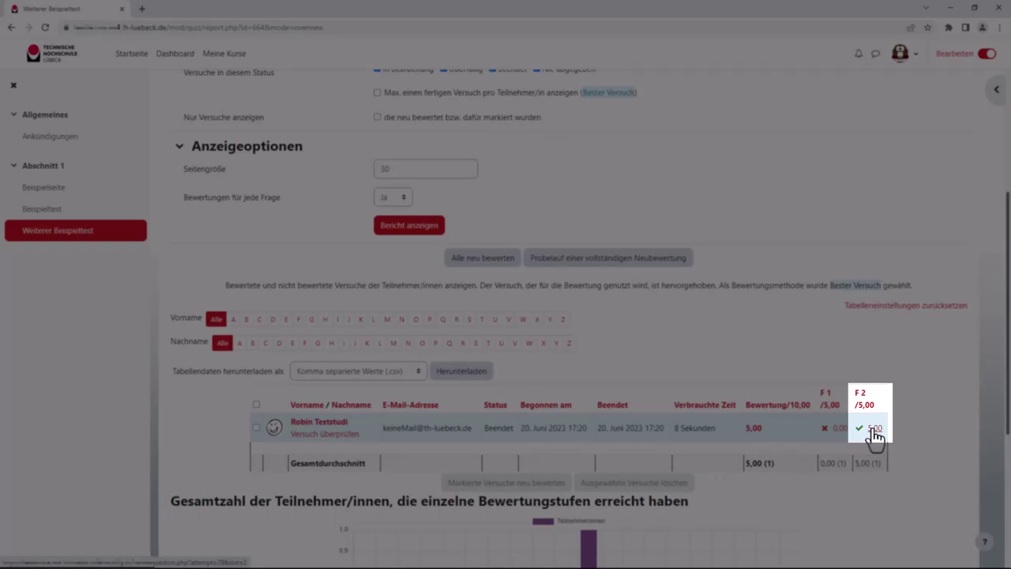
click(874, 429)
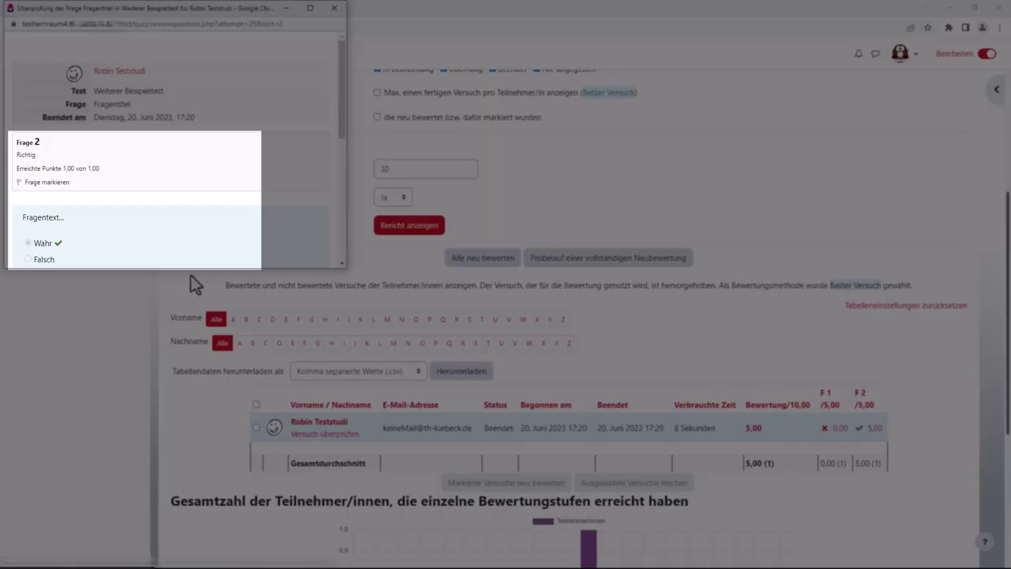
drag(132, 267, 123, 403)
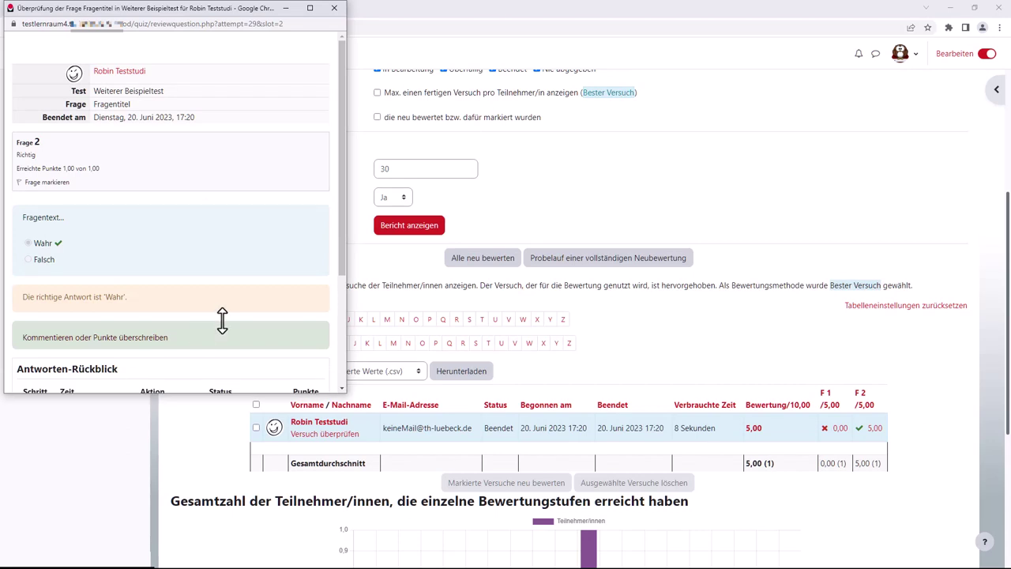
click(334, 8)
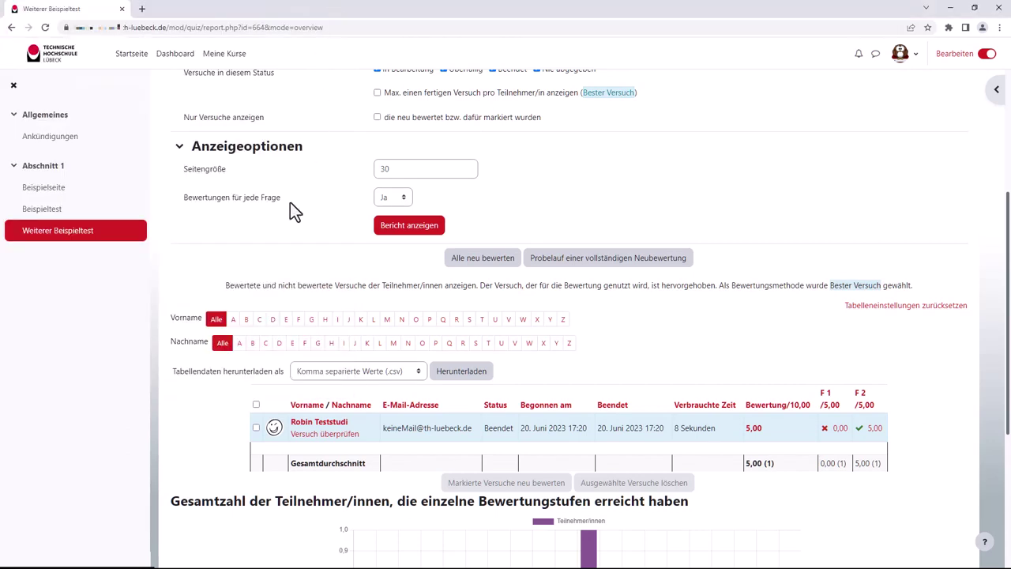
Regrade all attempts of Weiterer Beispieltest, return to the grading report, and review the participant's answer to question 2.
click(482, 258)
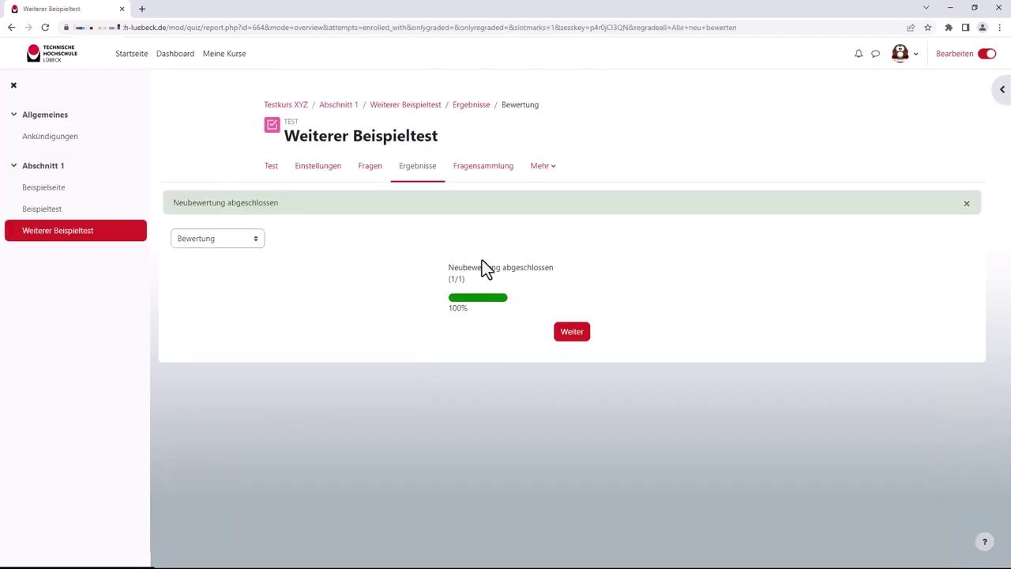
click(568, 336)
scroll(331, 415, down, 4)
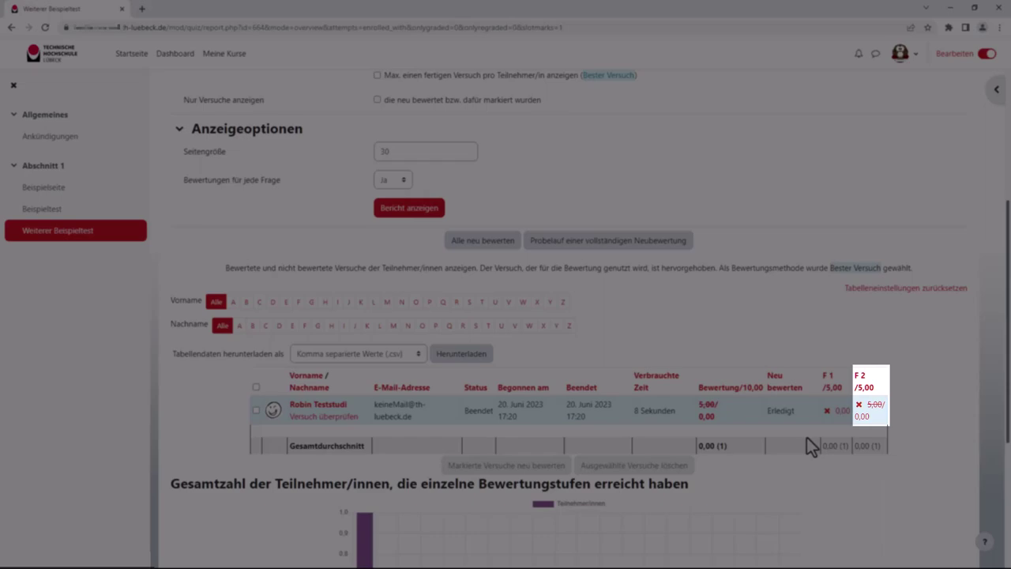
click(863, 417)
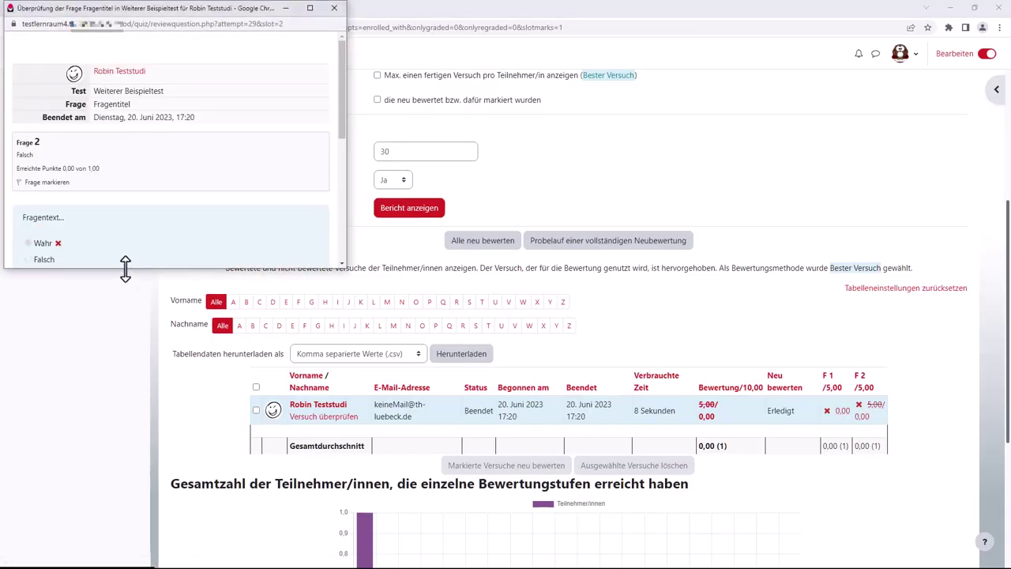
drag(124, 267, 131, 382)
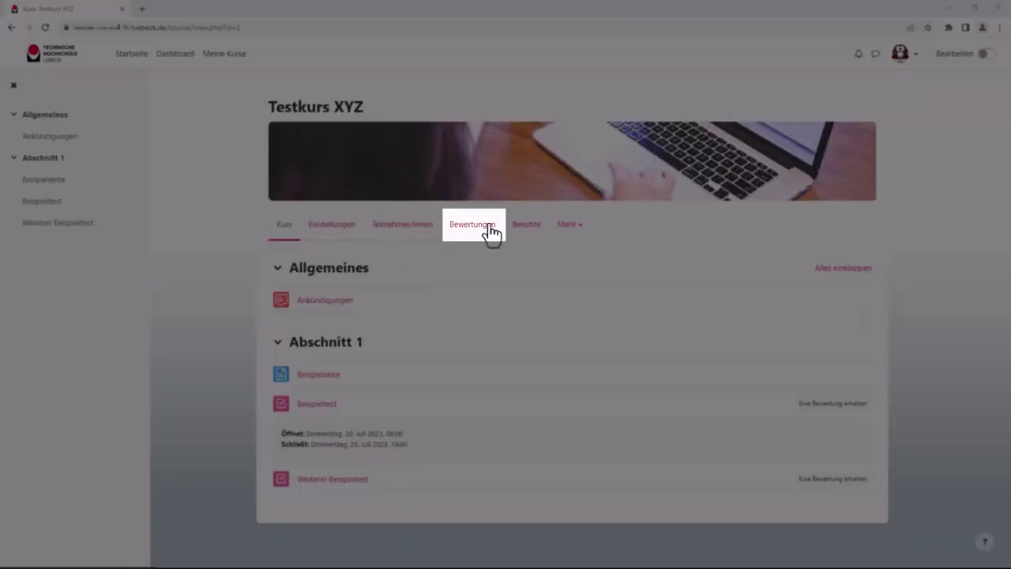
Open the Bewertungsverlauf in the grades of Testkurs XYZ and display the history for the grading aspect Weiterer Beispieltest.
click(484, 226)
click(282, 199)
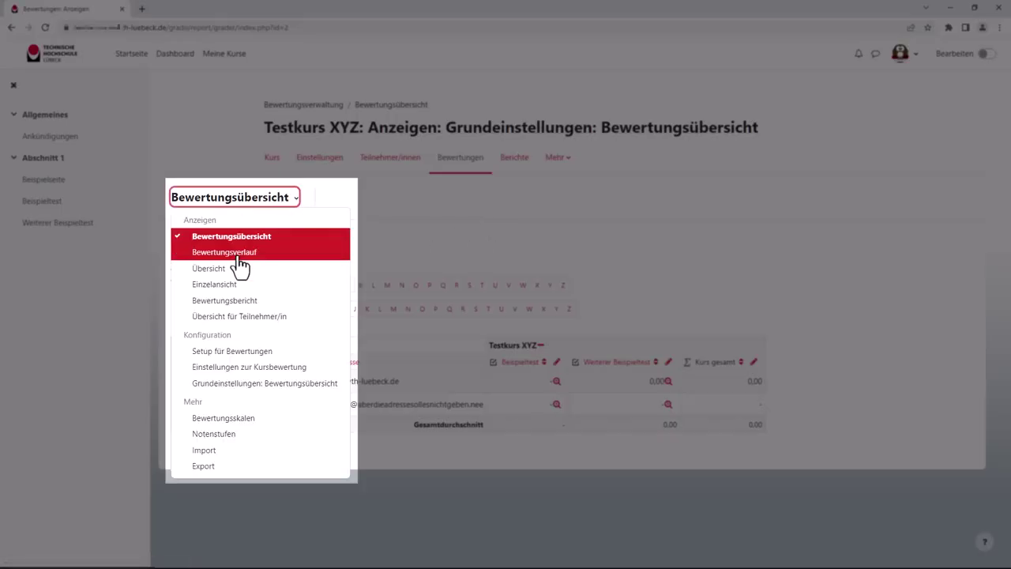
click(239, 266)
click(418, 298)
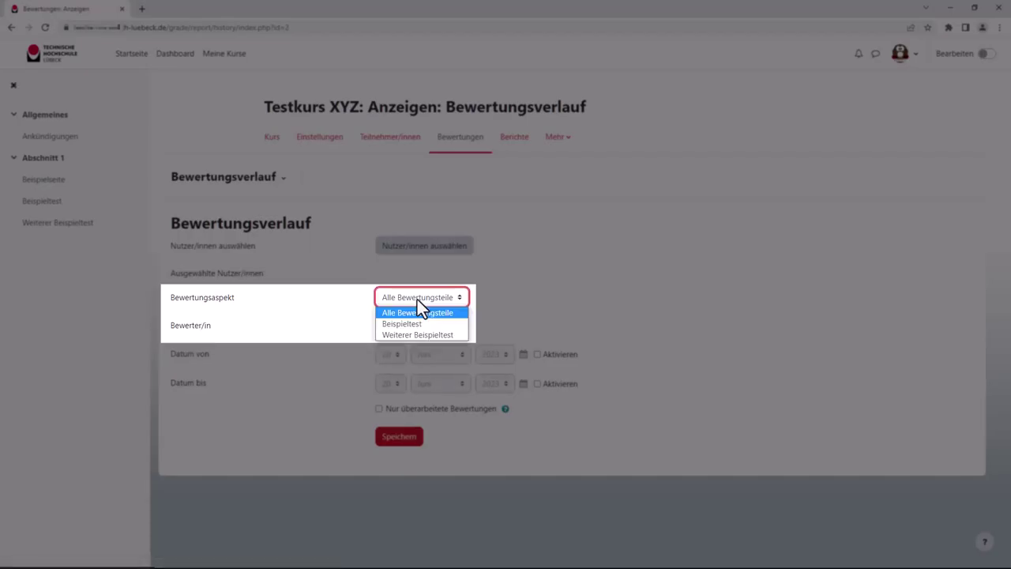
click(426, 334)
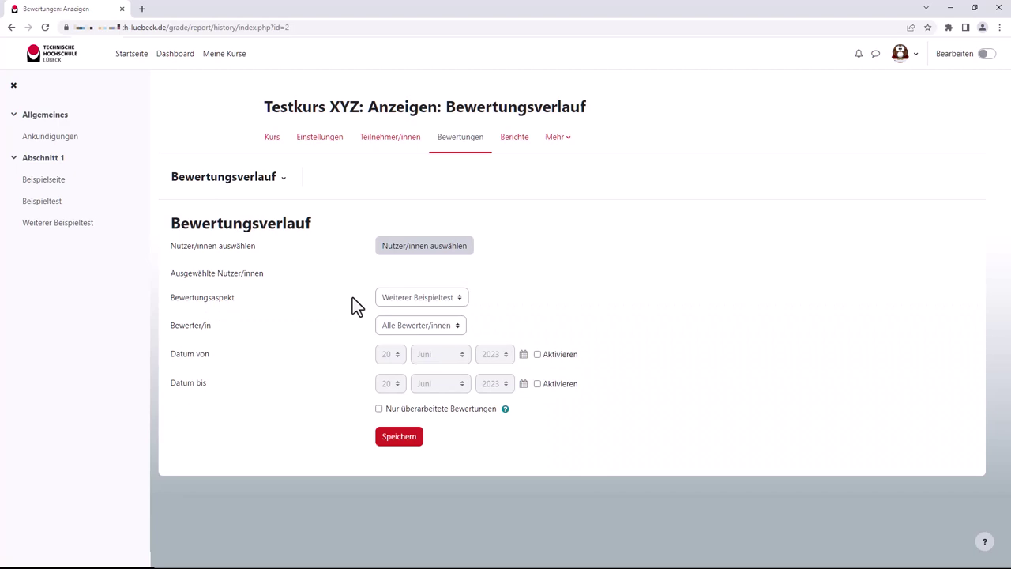
click(392, 439)
scroll(242, 364, down, 1)
scroll(243, 364, down, 1)
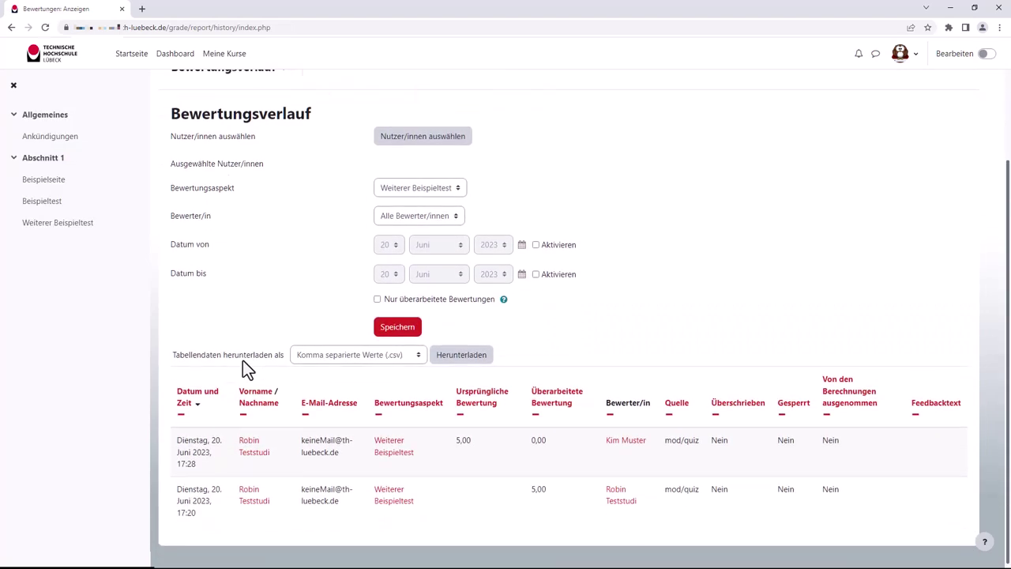